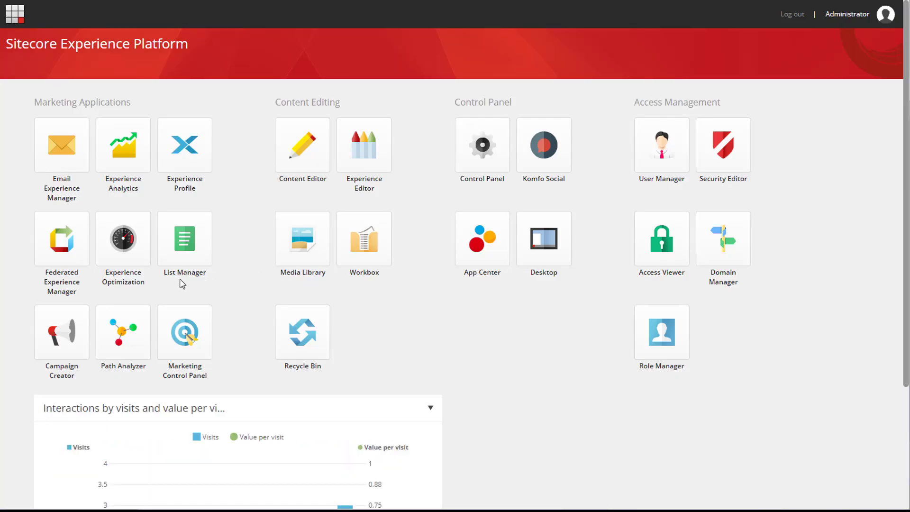
# Open the "test" contact list in List Manager and review its general information and contacts
pyautogui.click(191, 246)
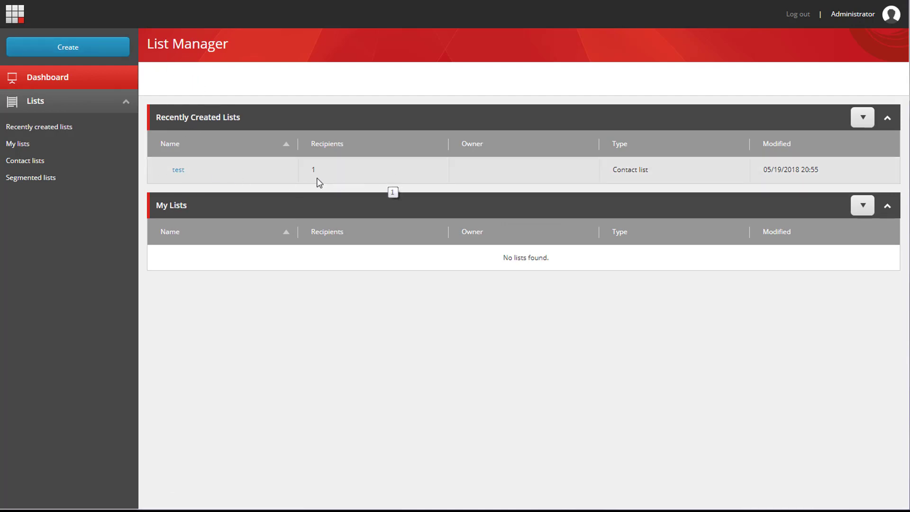
pyautogui.click(180, 172)
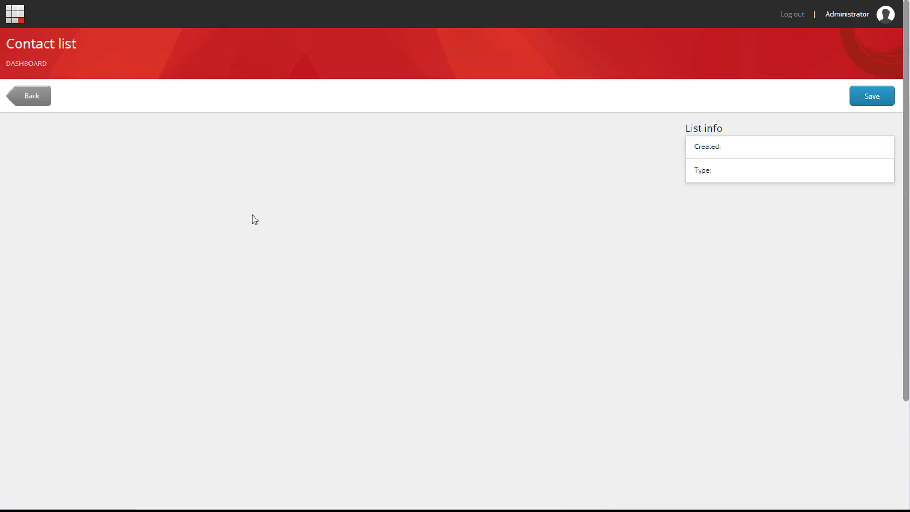
pyautogui.scroll(-1, 258, 244)
pyautogui.scroll(-2, 257, 244)
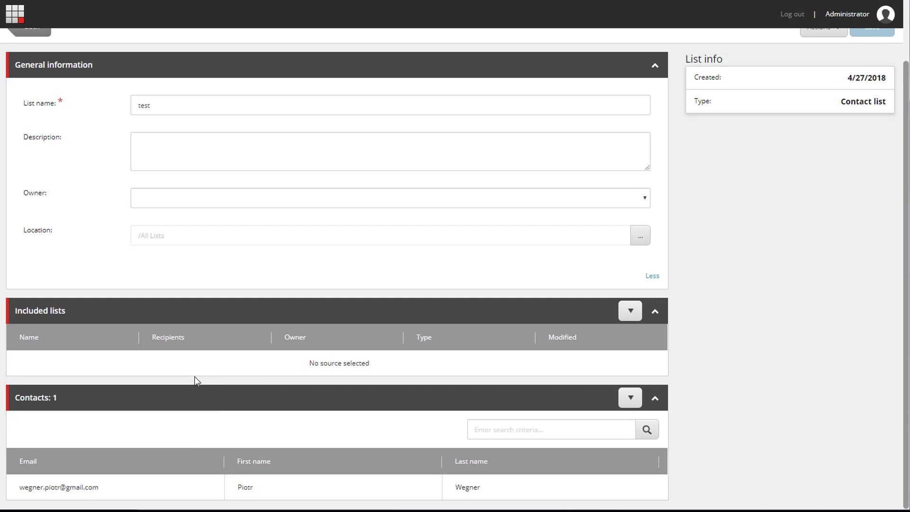
pyautogui.scroll(2, 220, 392)
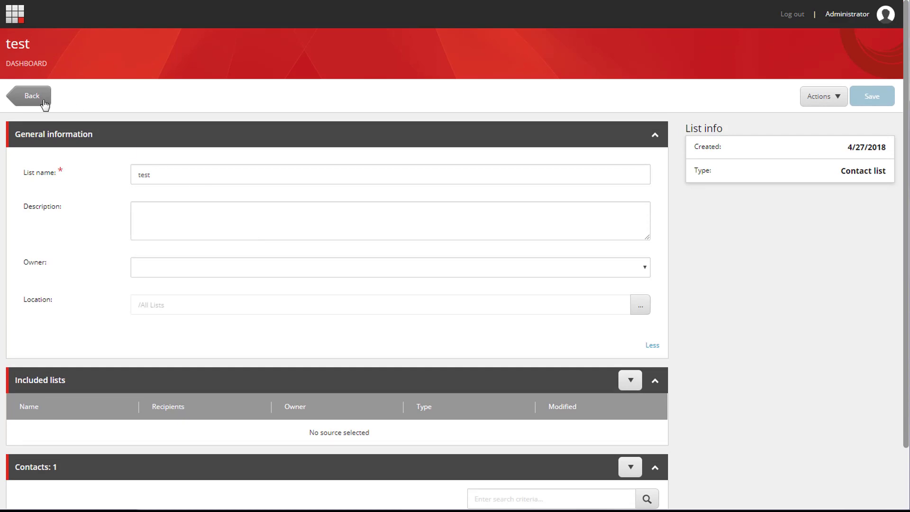
# Open the "test" item under System/List Manager/All Lists in the Content Editor and select its item ID
pyautogui.click(15, 19)
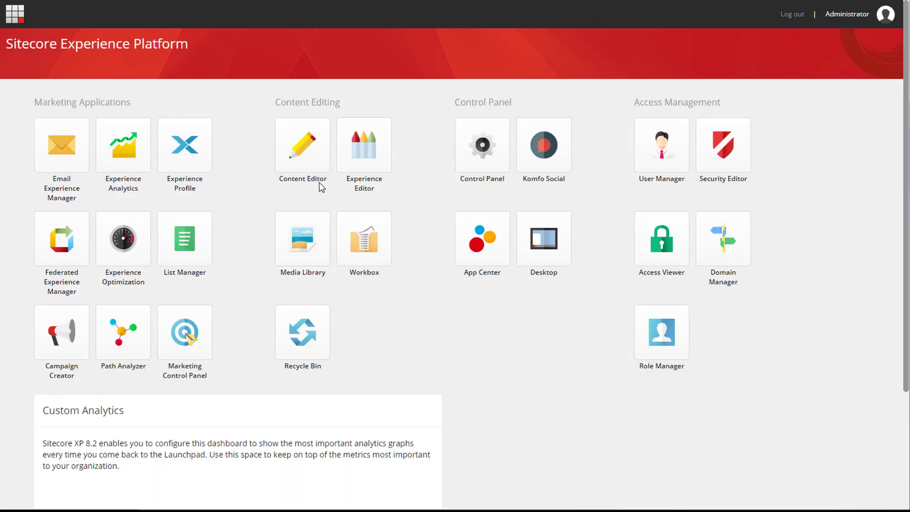
pyautogui.click(305, 171)
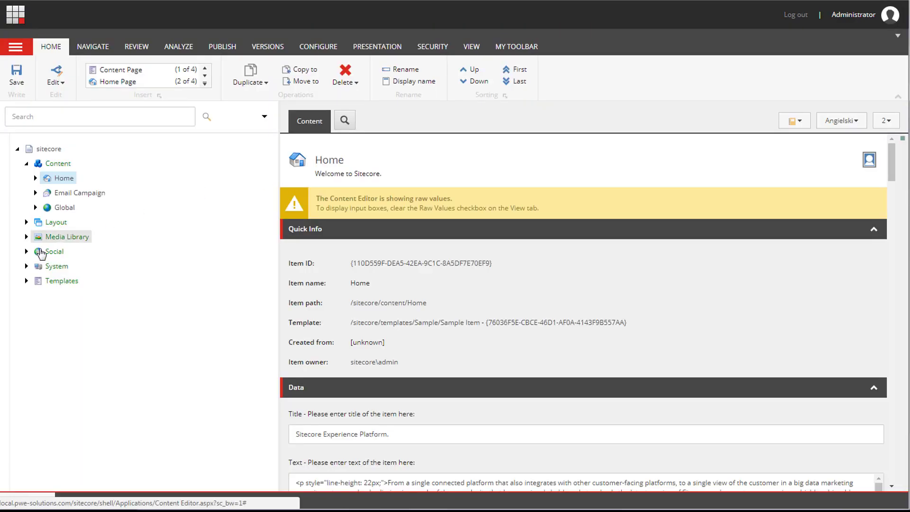
pyautogui.click(26, 266)
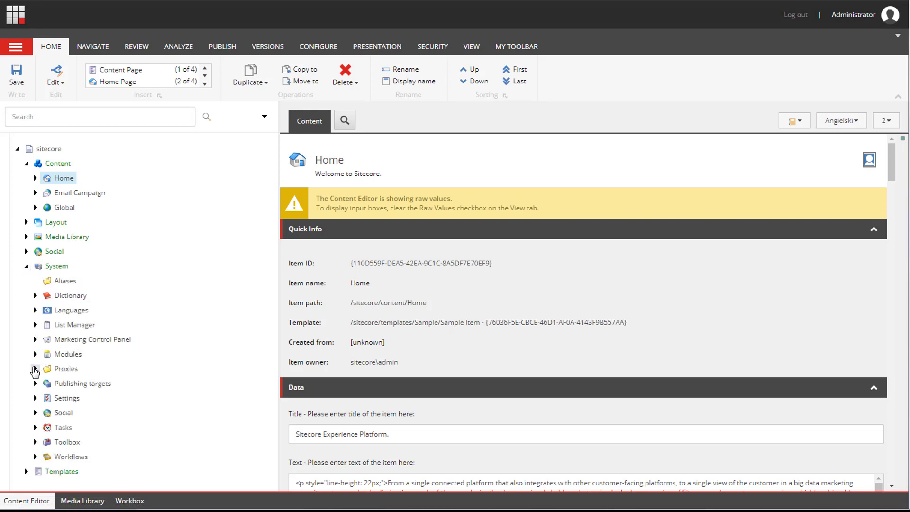
pyautogui.click(35, 324)
pyautogui.click(44, 339)
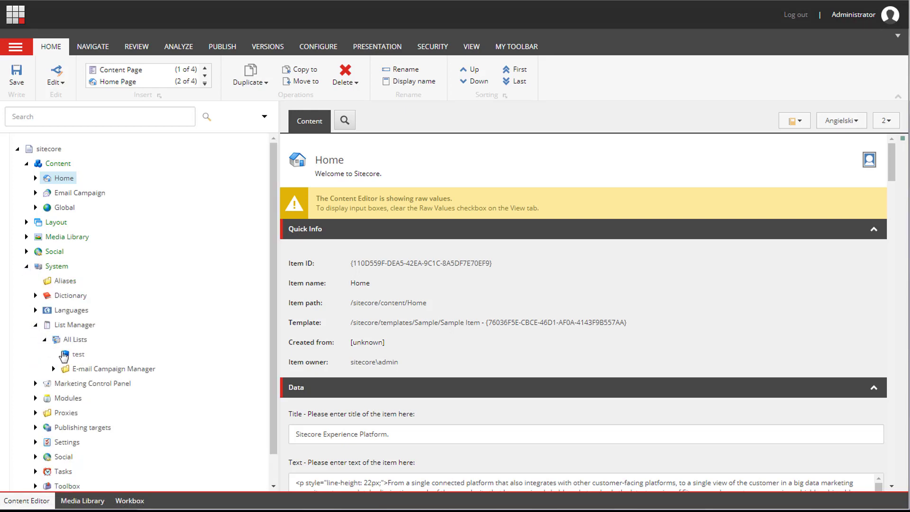
pyautogui.click(76, 355)
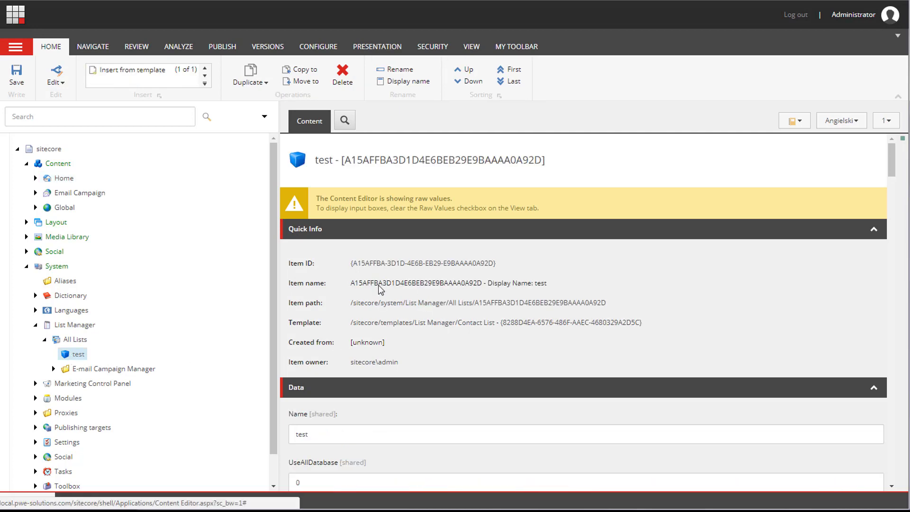
pyautogui.click(360, 264)
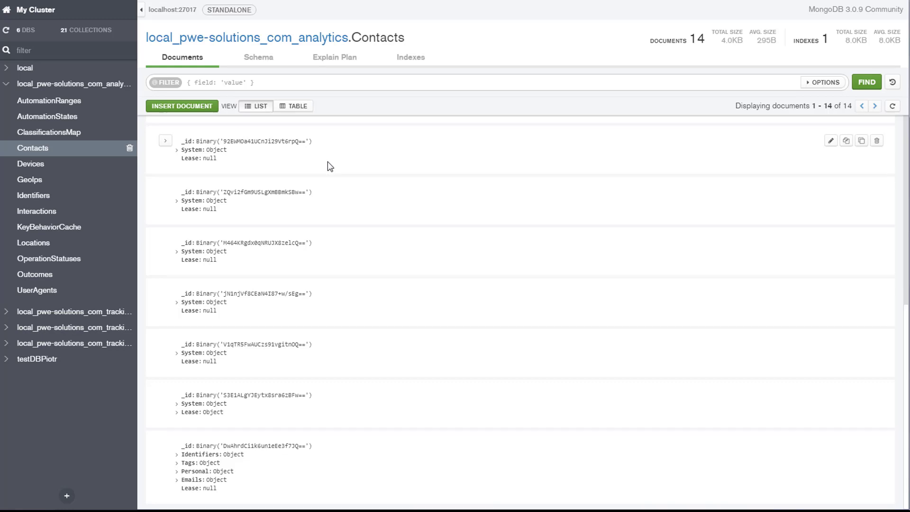
# Switch to MongoDB Compass and examine the Identifiers of the contact document that has Identifiers, Tags, Personal and Emails objects
pyautogui.click(176, 454)
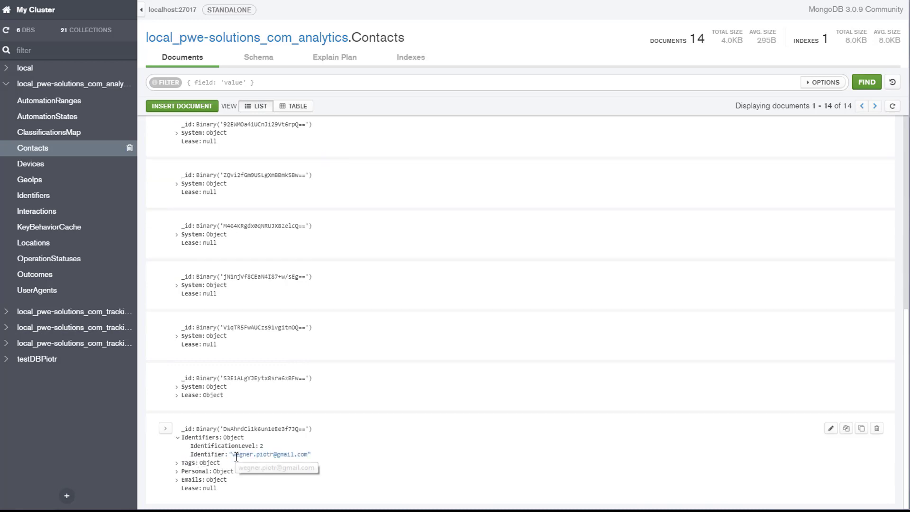
pyautogui.moveTo(232, 455); pyautogui.dragTo(307, 453)
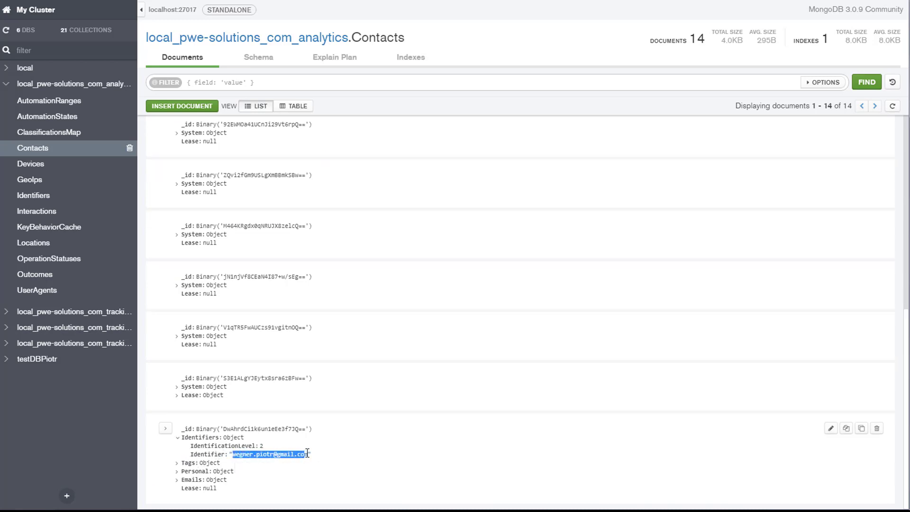
pyautogui.click(308, 454)
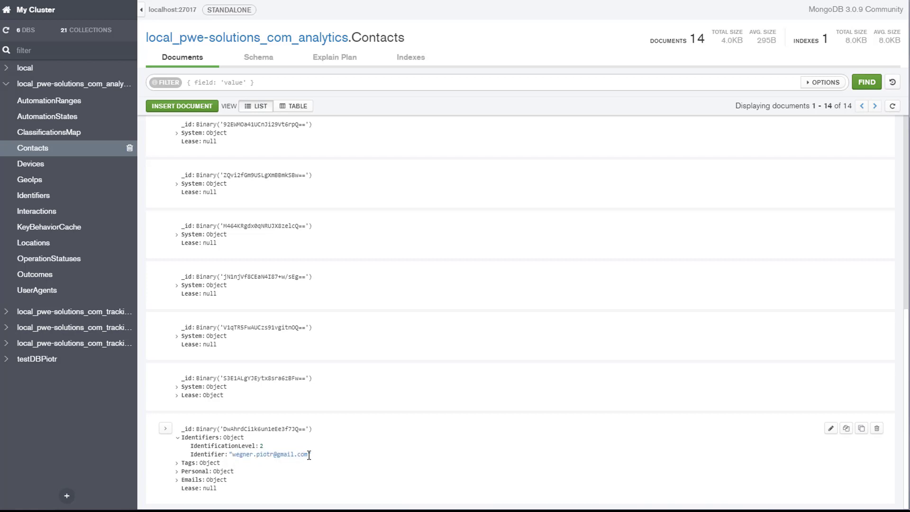
# Examine the list ID stored in the contact's Tags under Entries, ContactLists, Values, 0, and collapse that entry
pyautogui.click(177, 464)
pyautogui.click(186, 463)
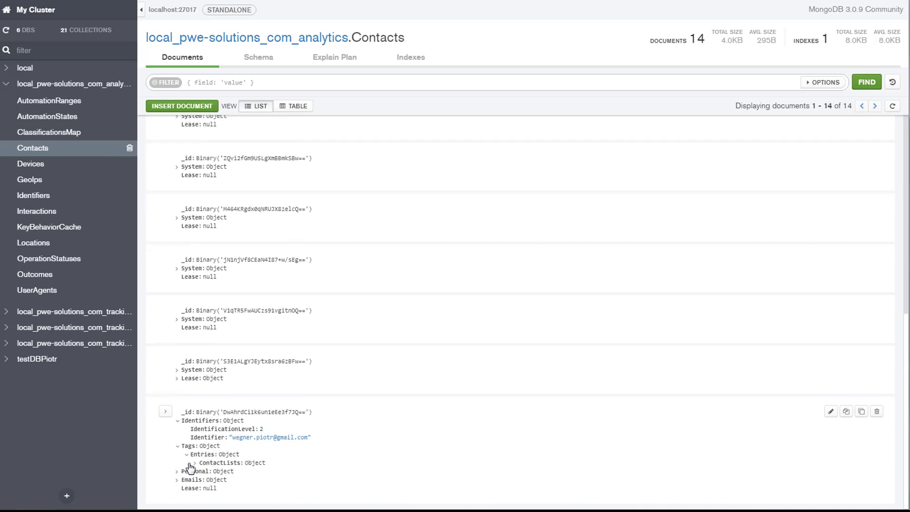
pyautogui.click(195, 463)
pyautogui.click(204, 463)
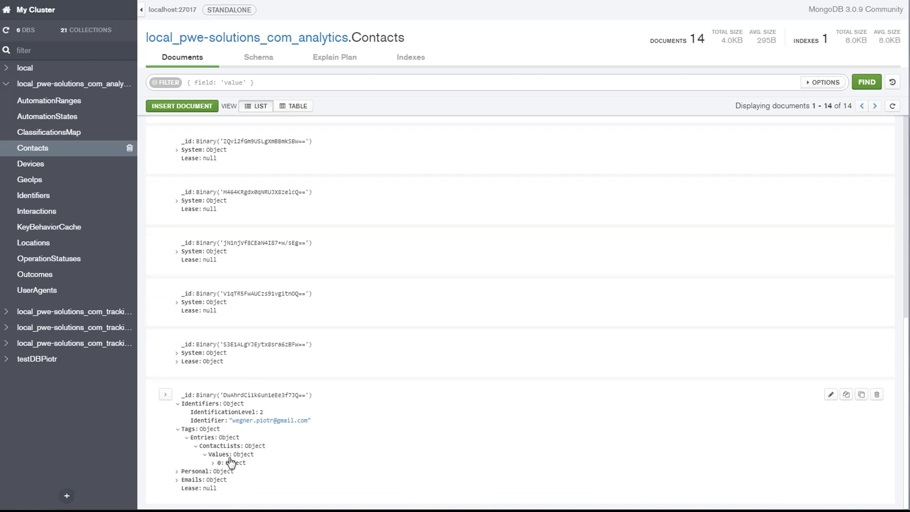
pyautogui.click(213, 463)
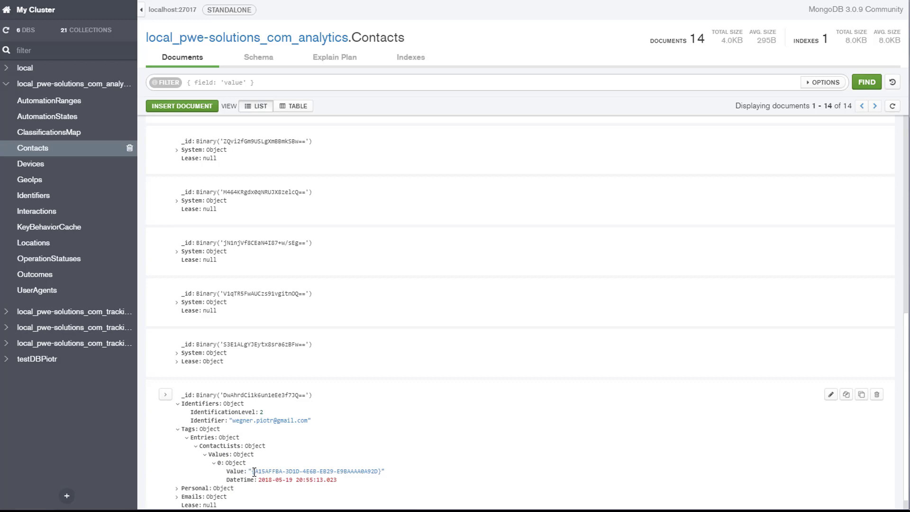
pyautogui.moveTo(251, 471); pyautogui.dragTo(384, 472)
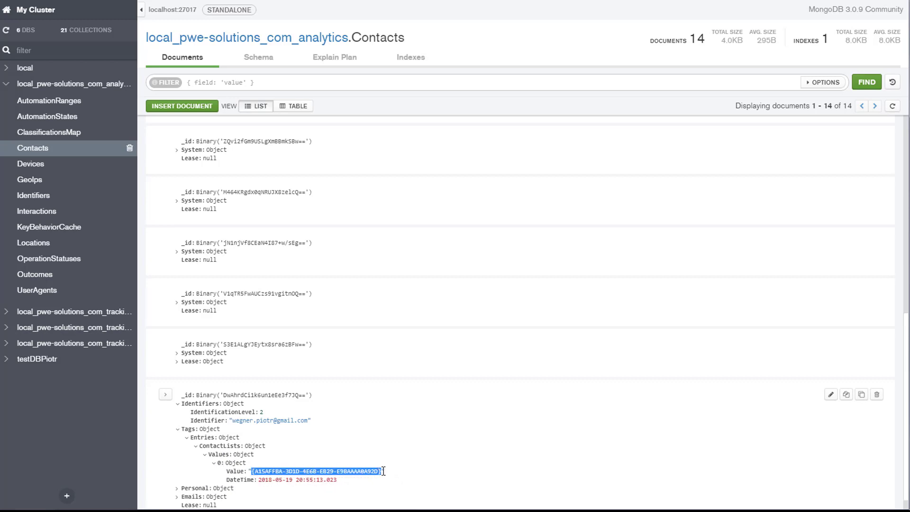
pyautogui.click(214, 463)
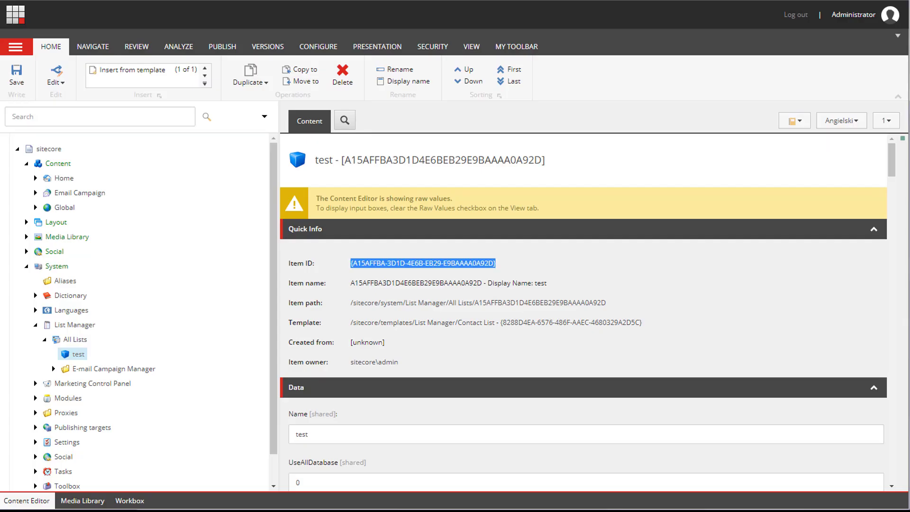
# Switch to Sitecore's List Manager and start creating a list from a CSV file
pyautogui.click(21, 18)
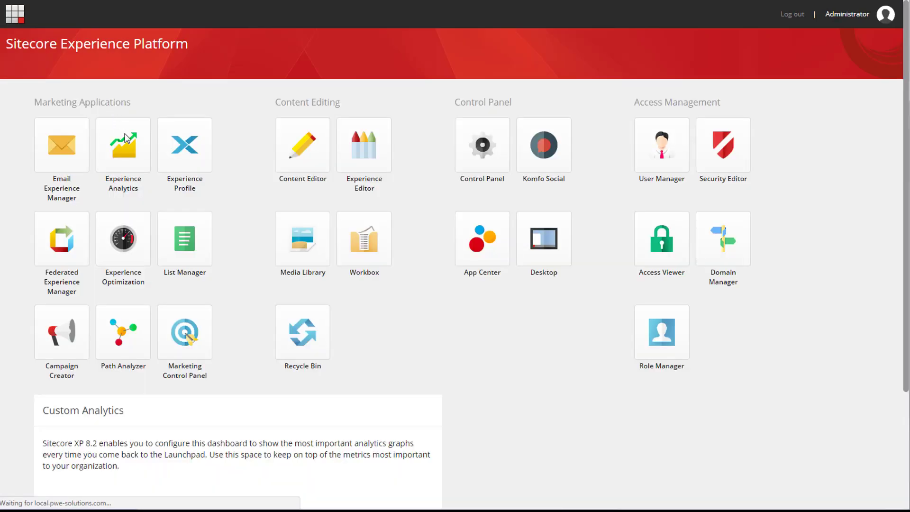
pyautogui.click(195, 252)
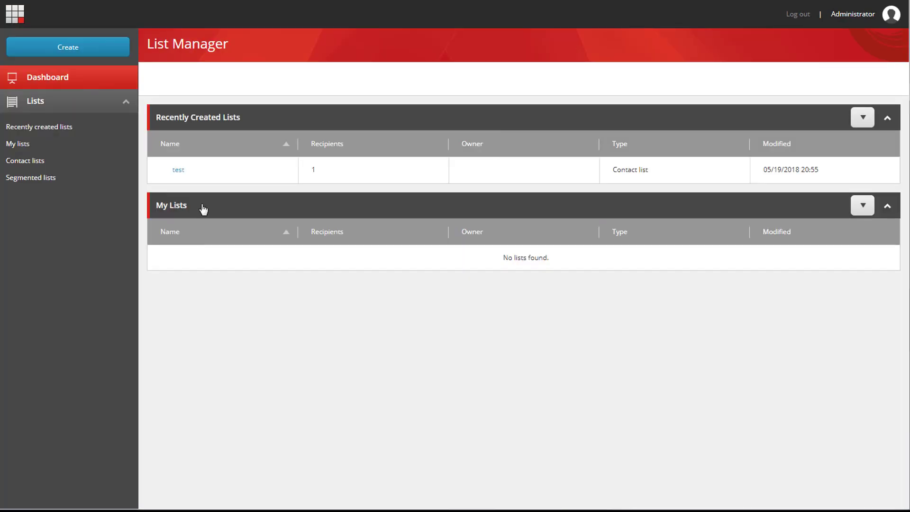
pyautogui.click(110, 48)
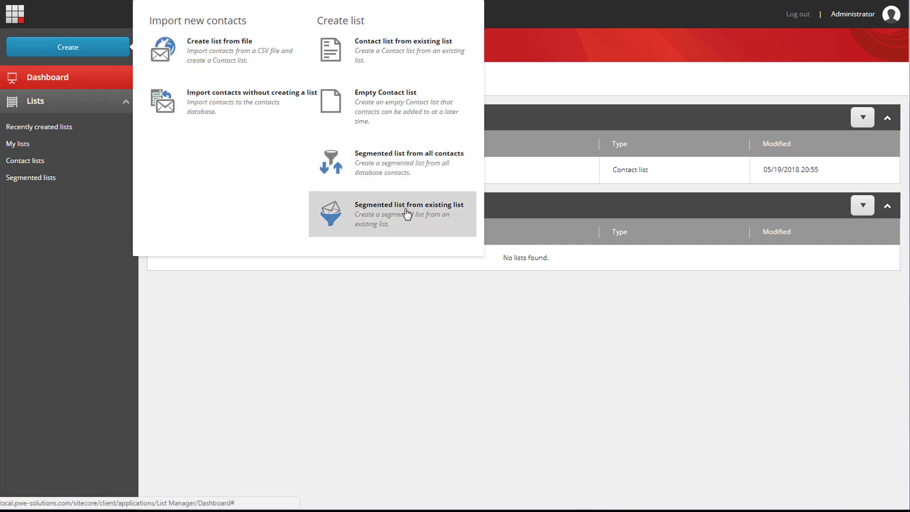
pyautogui.click(247, 57)
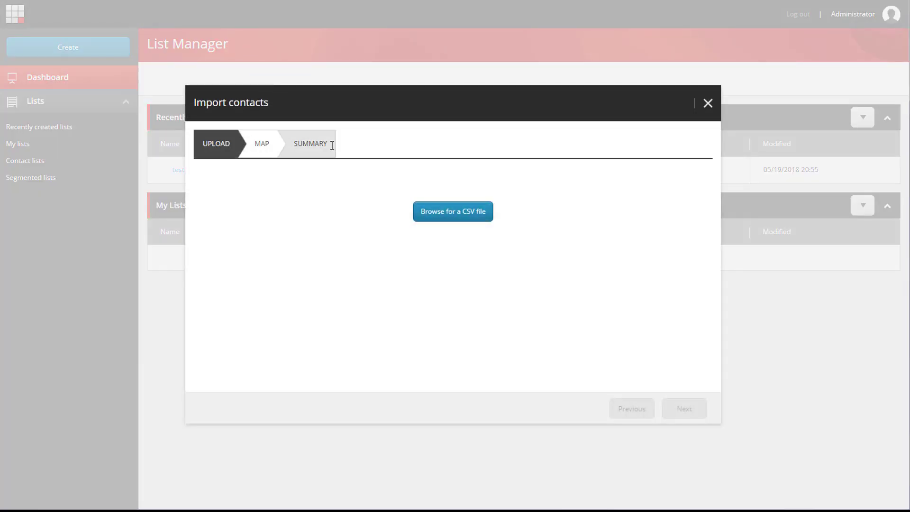
pyautogui.click(446, 211)
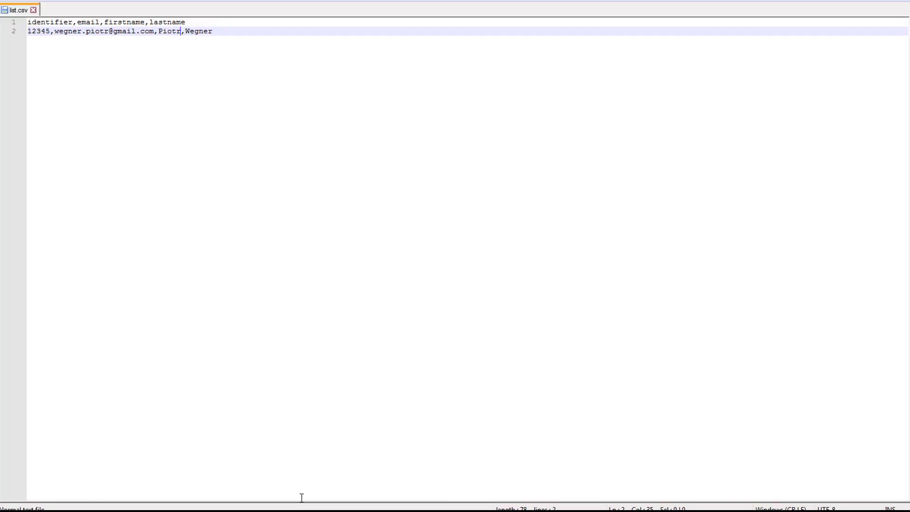
# Switch to list.csv in the text editor, review its header columns, and append 1 to the contact's first name
pyautogui.click(49, 22)
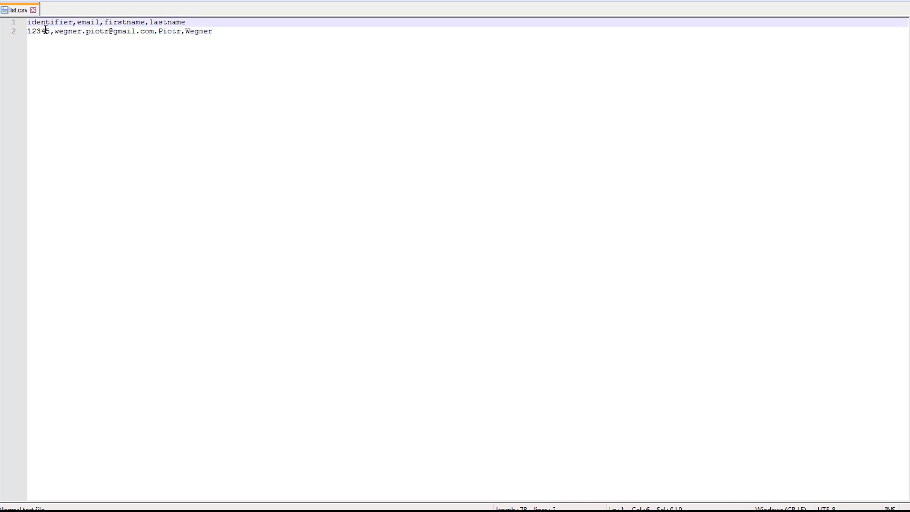
pyautogui.click(82, 23)
pyautogui.click(123, 22)
pyautogui.click(168, 21)
pyautogui.click(182, 31)
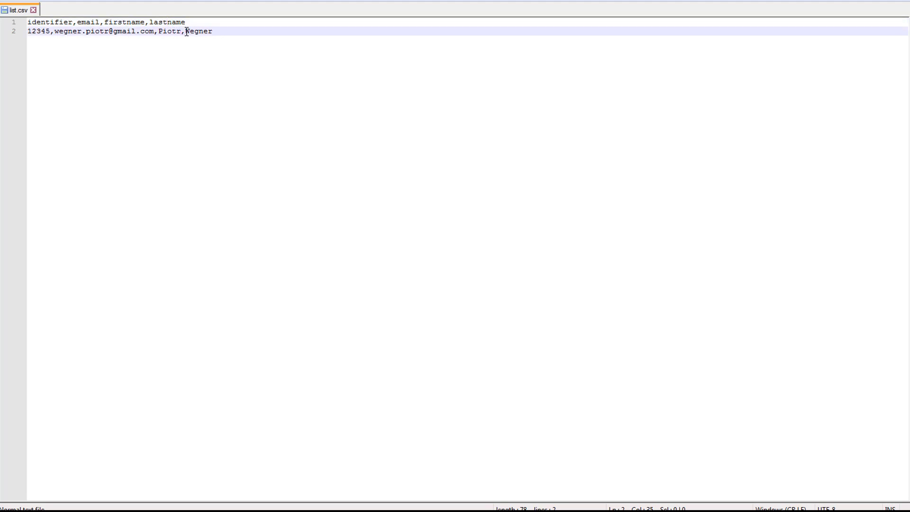
pyautogui.write('1')
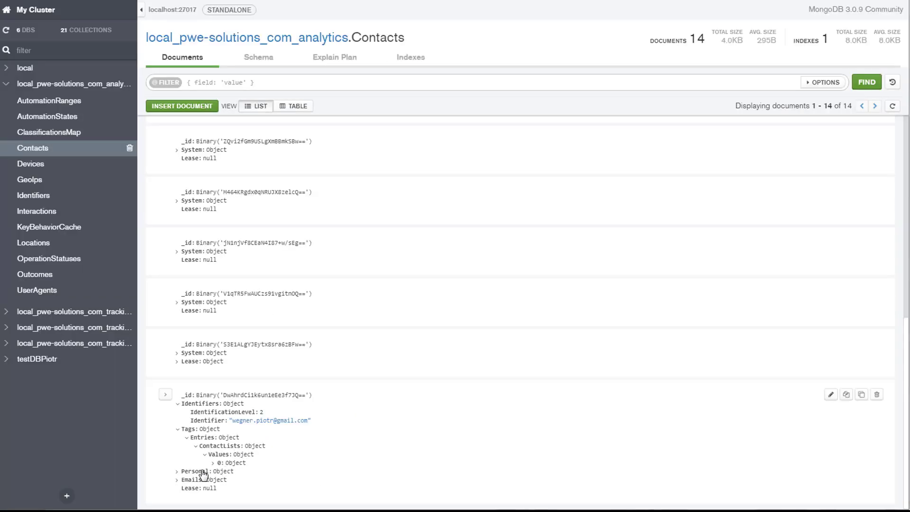
# Switch to MongoDB Compass and check the names stored in the contact's Personal object
pyautogui.click(177, 472)
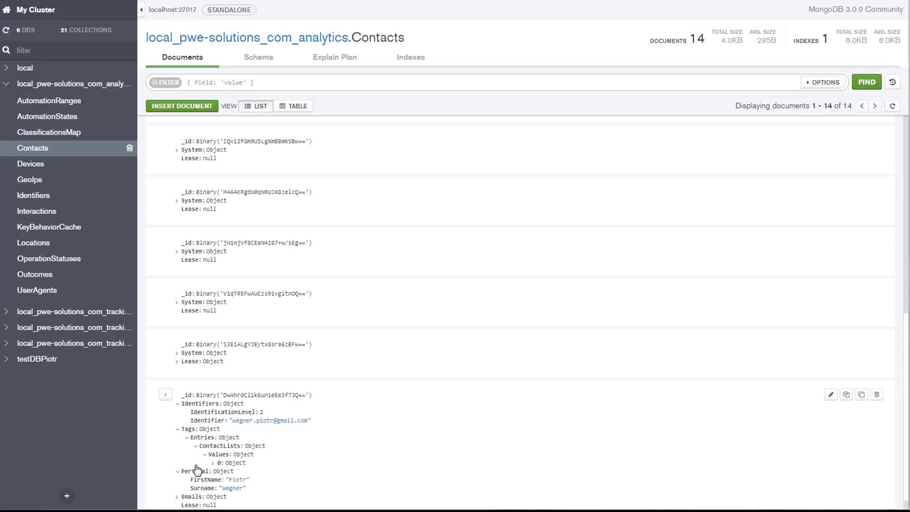
pyautogui.scroll(-1, 228, 469)
pyautogui.doubleClick(234, 464)
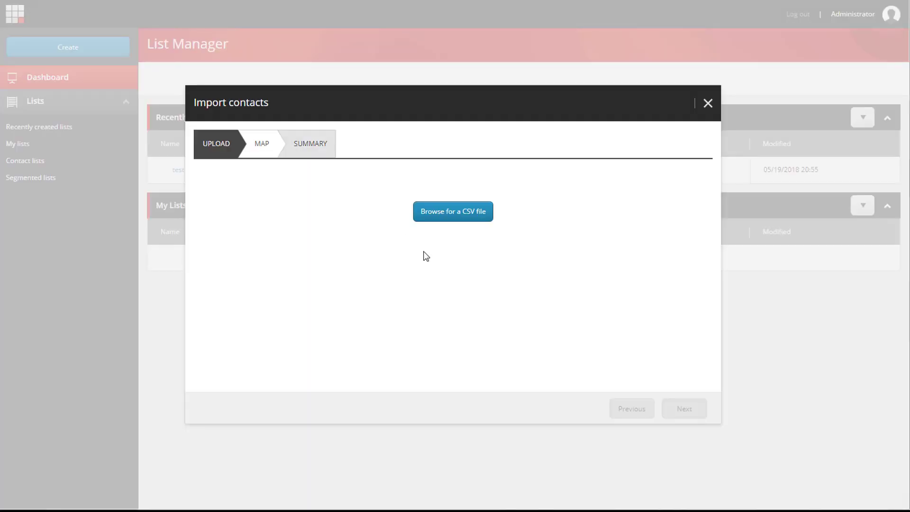
# Switch to Sitecore's contact import and upload list.csv under the name "list"
pyautogui.click(447, 211)
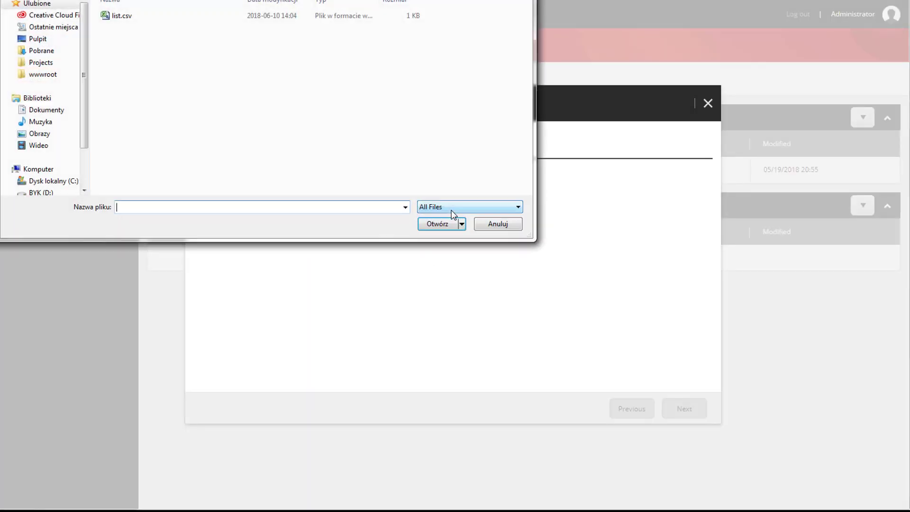
pyautogui.click(129, 18)
pyautogui.click(439, 224)
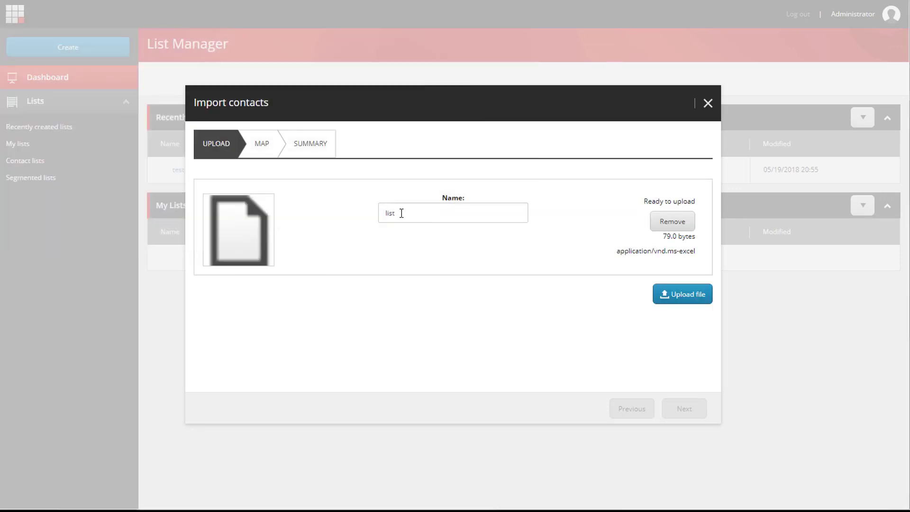
pyautogui.click(662, 300)
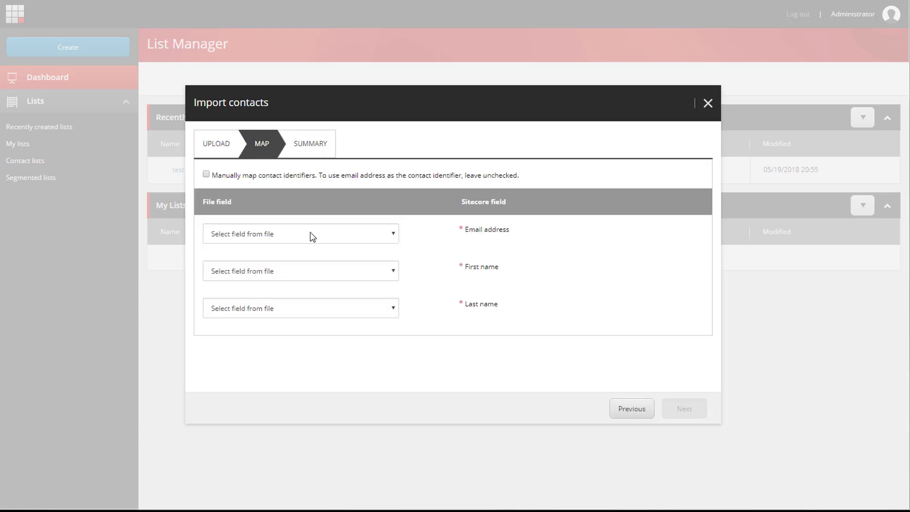
# Map the file fields email, firstname and lastname to the Email address, First name and Last name fields
pyautogui.click(311, 233)
pyautogui.click(269, 270)
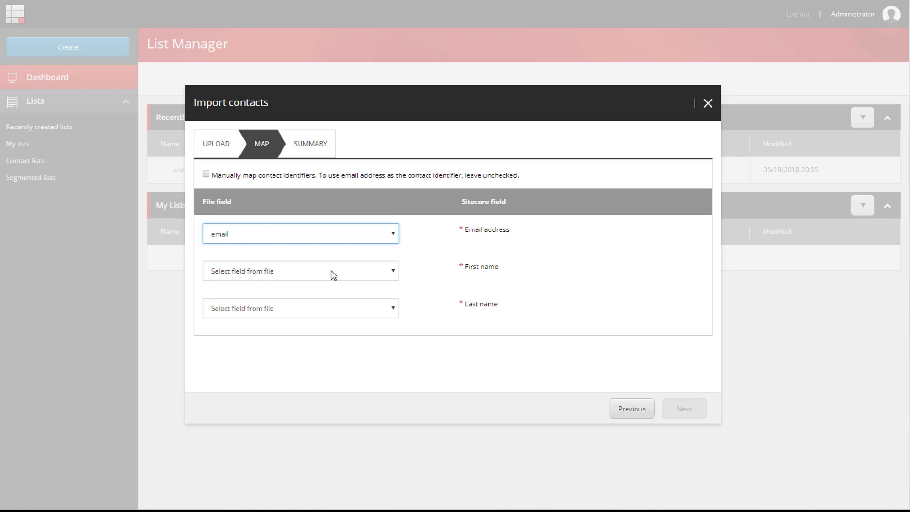
pyautogui.click(309, 271)
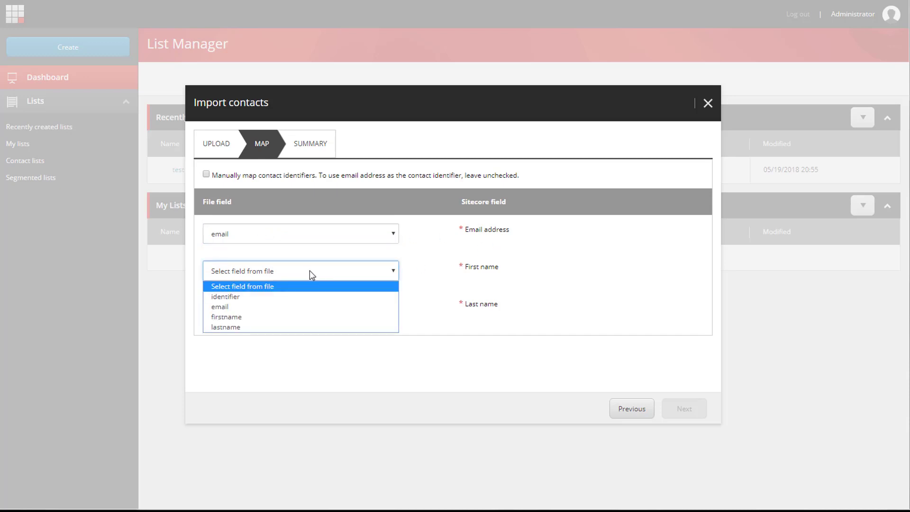
pyautogui.click(254, 316)
pyautogui.click(256, 309)
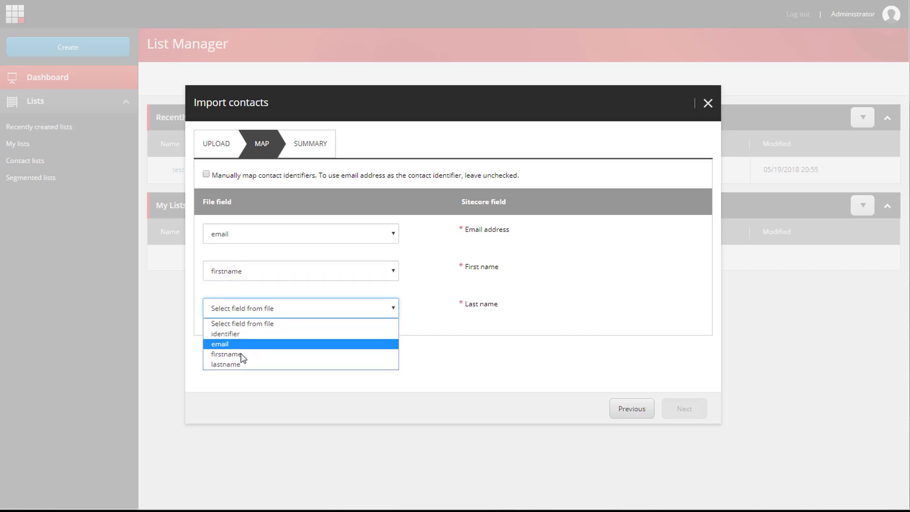
pyautogui.click(242, 365)
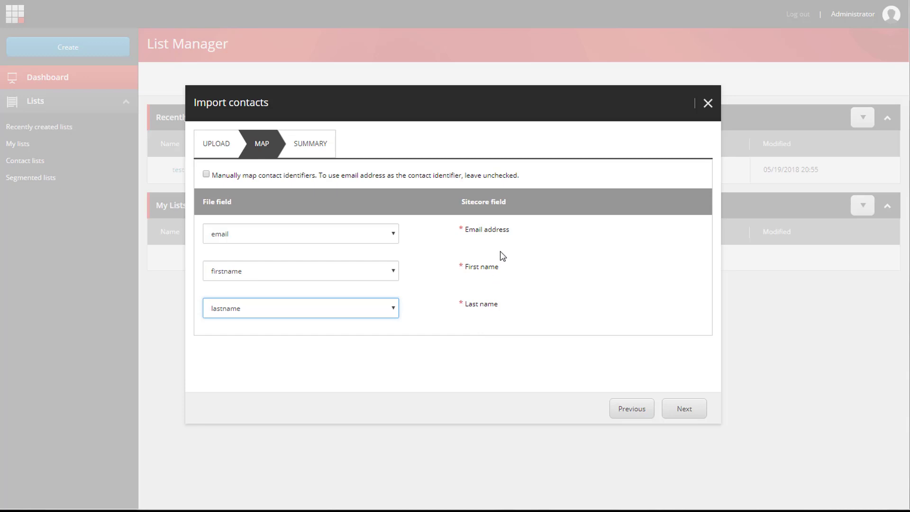
pyautogui.click(206, 175)
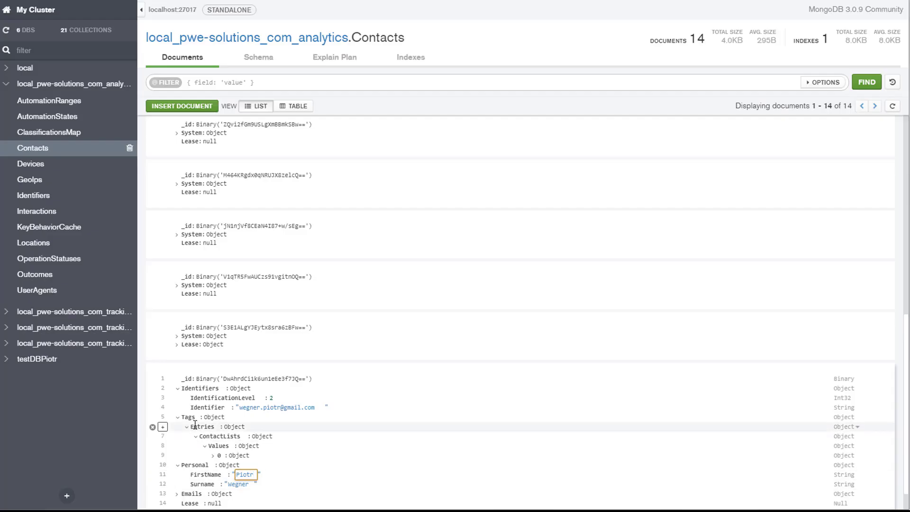
pyautogui.moveTo(239, 408); pyautogui.dragTo(313, 408)
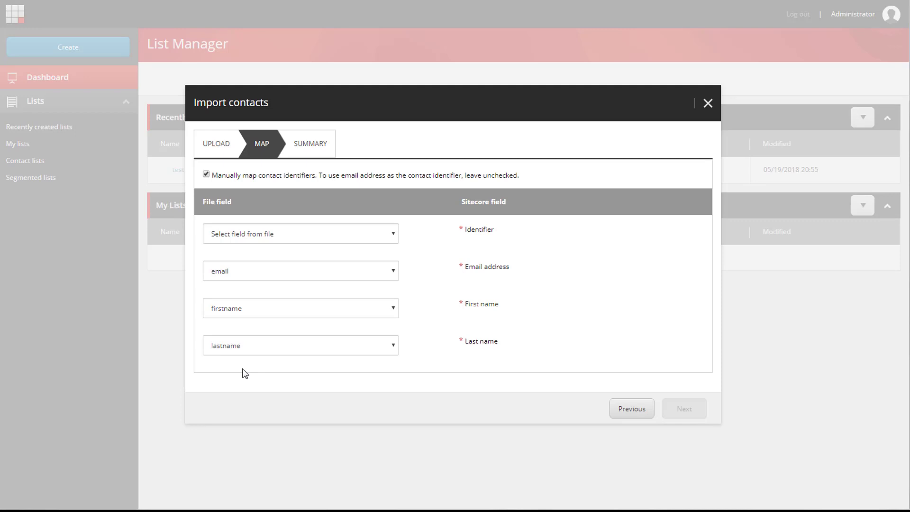
pyautogui.click(265, 232)
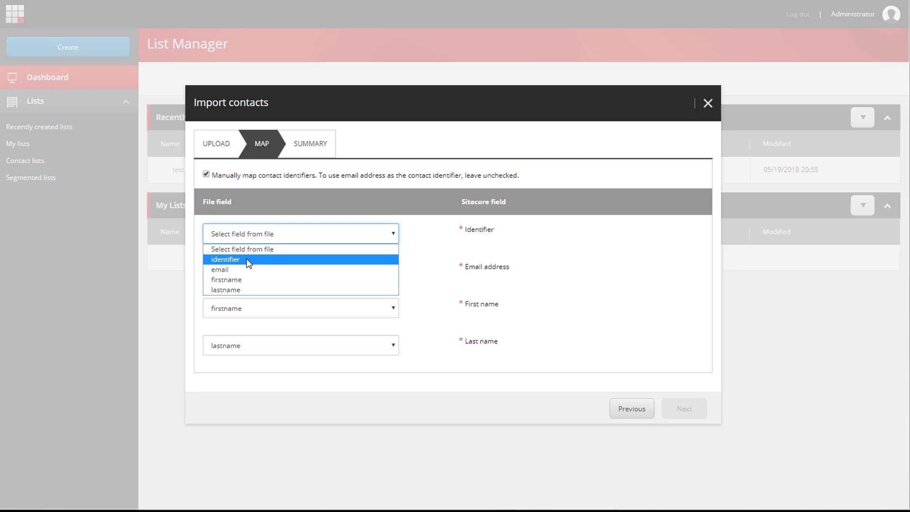
pyautogui.click(206, 175)
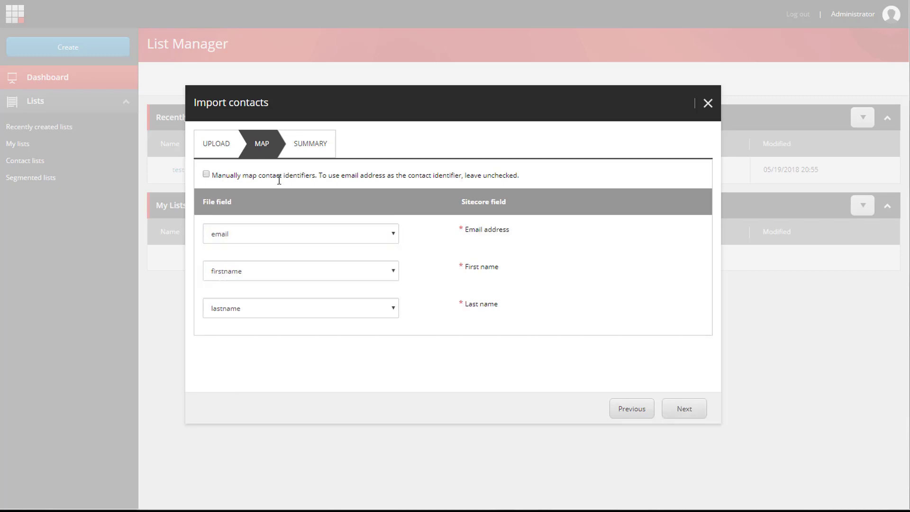
# Run the import with the email address as contact identifier, finish it, and check the contact's first name in the new list
pyautogui.click(682, 409)
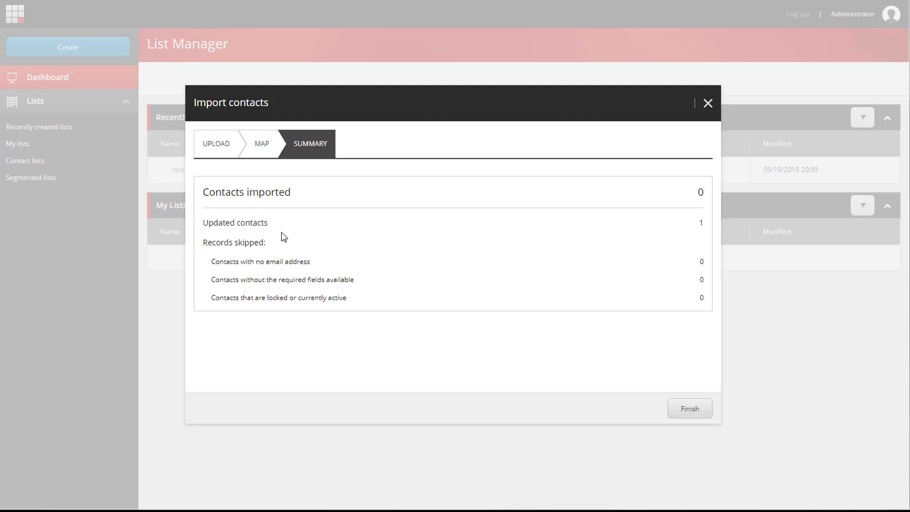
pyautogui.click(706, 417)
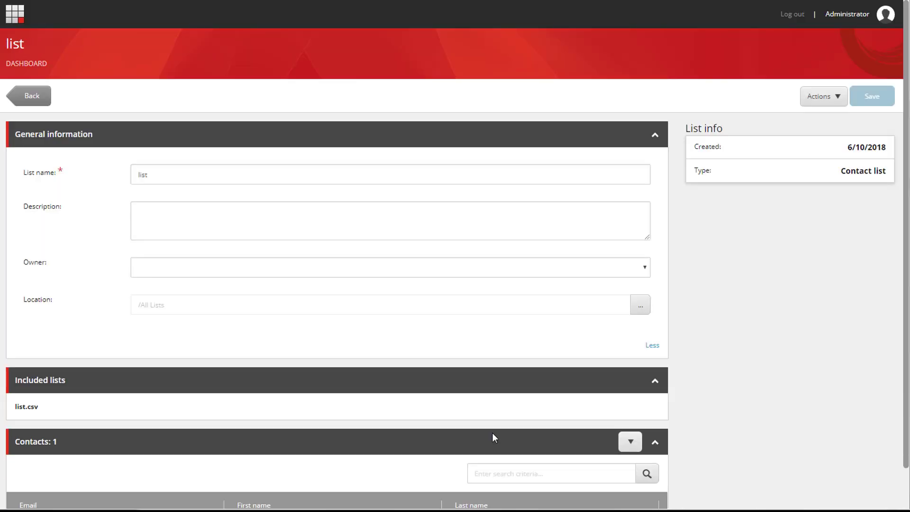
pyautogui.scroll(-1, 472, 427)
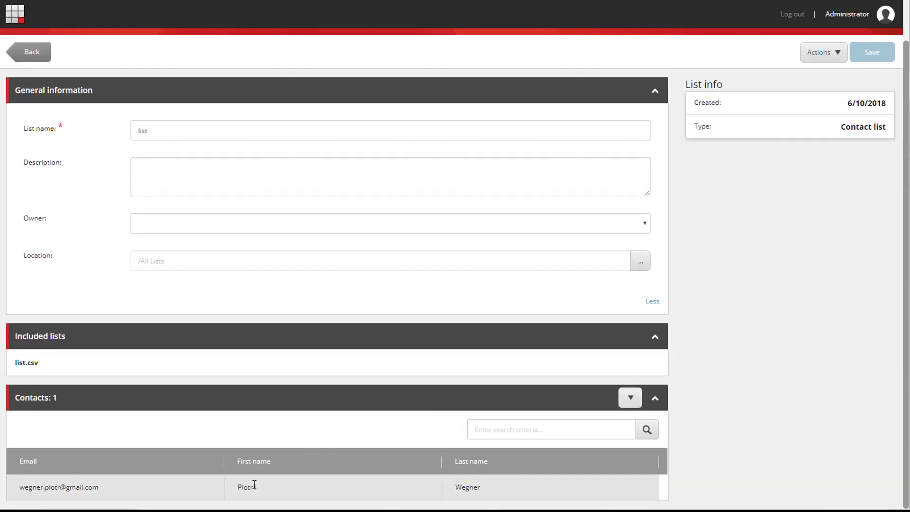
pyautogui.moveTo(255, 486); pyautogui.dragTo(238, 487)
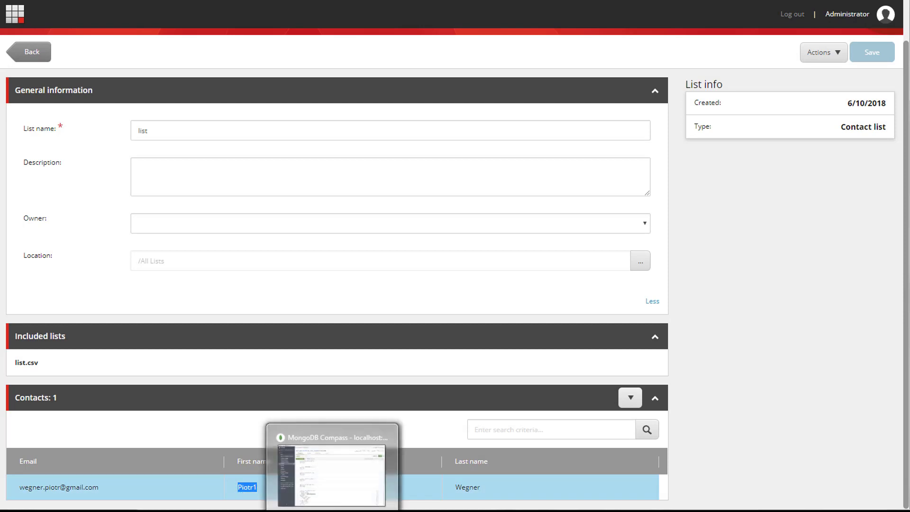
# Switch to MongoDB Compass, refresh the Contacts collection, and examine the contact's ContactLists values under Tags and the names under Personal
pyautogui.click(332, 511)
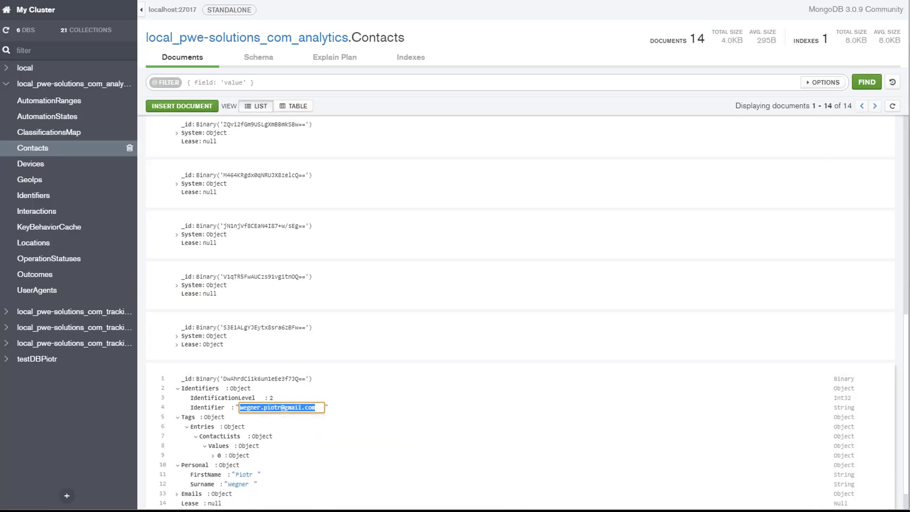
pyautogui.click(893, 106)
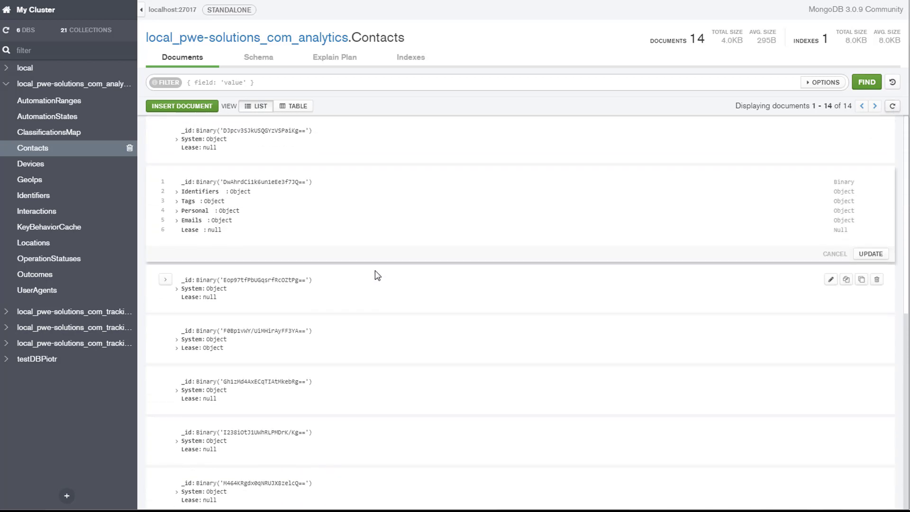
pyautogui.click(177, 202)
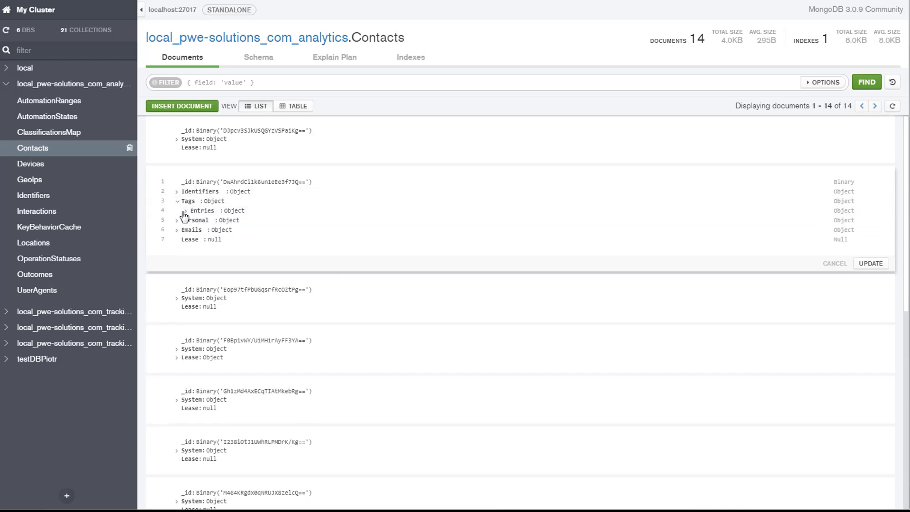
pyautogui.click(187, 210)
pyautogui.click(196, 220)
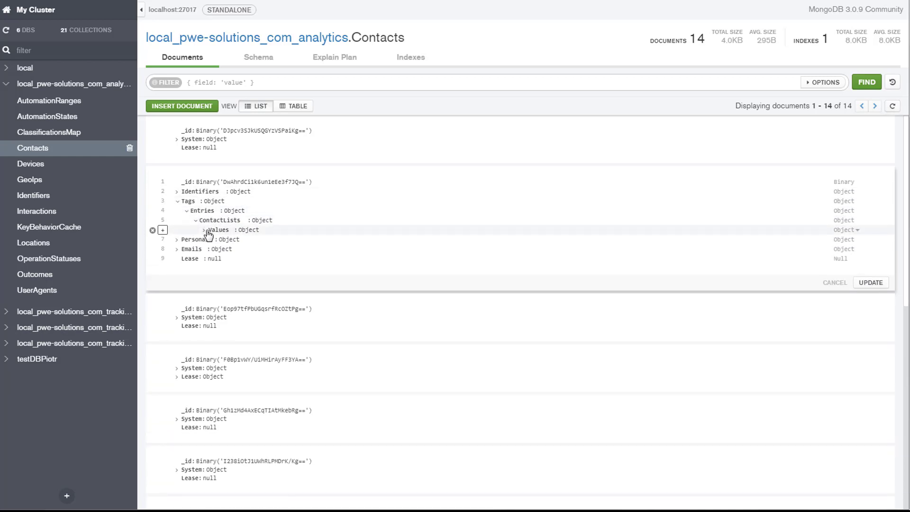
pyautogui.click(204, 230)
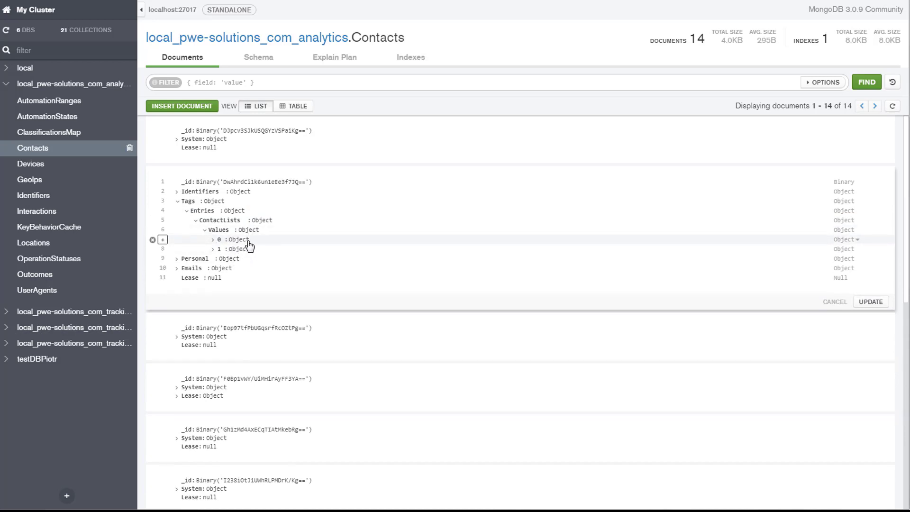
pyautogui.click(177, 259)
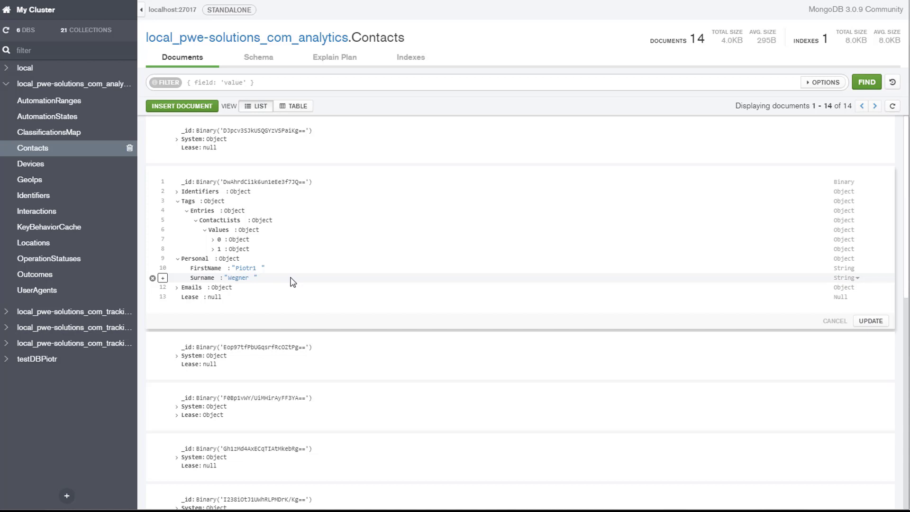
# Switch back to Sitecore and return from the imported list to the List Manager dashboard
pyautogui.hotkey('alt', 'Tab')
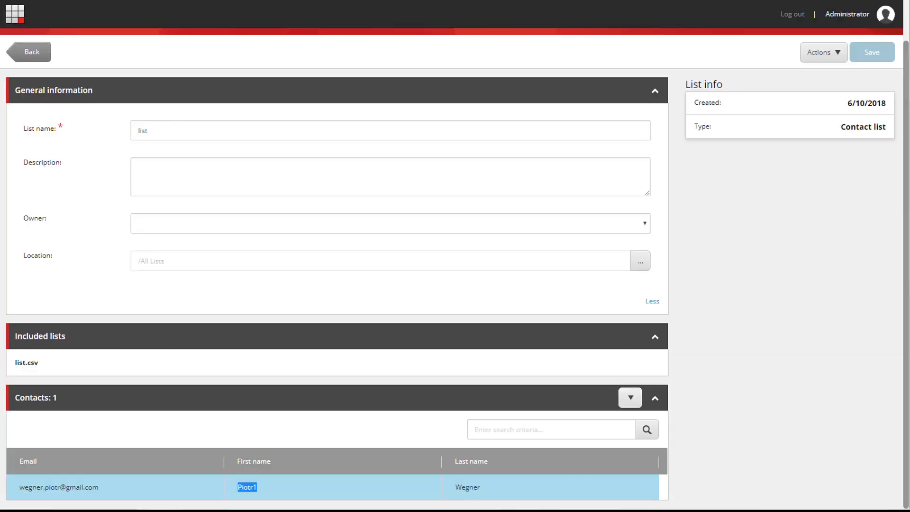
pyautogui.click(34, 57)
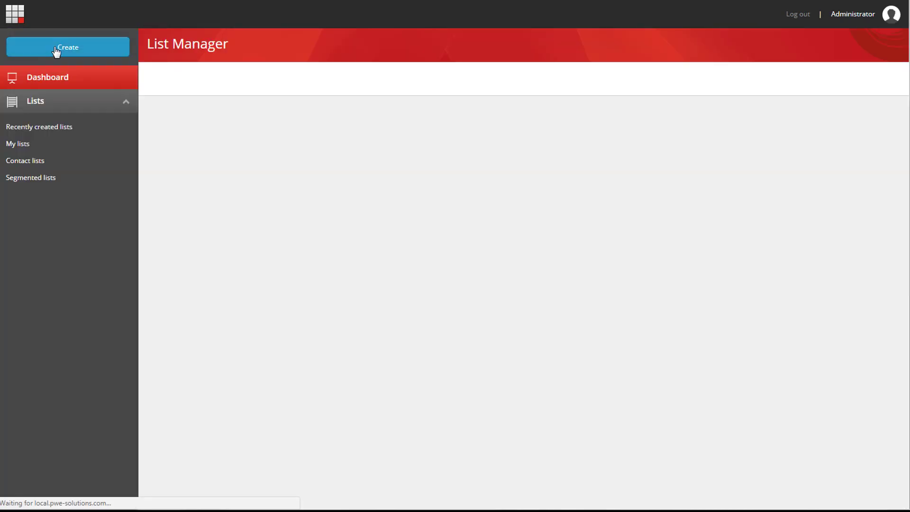
pyautogui.click(101, 51)
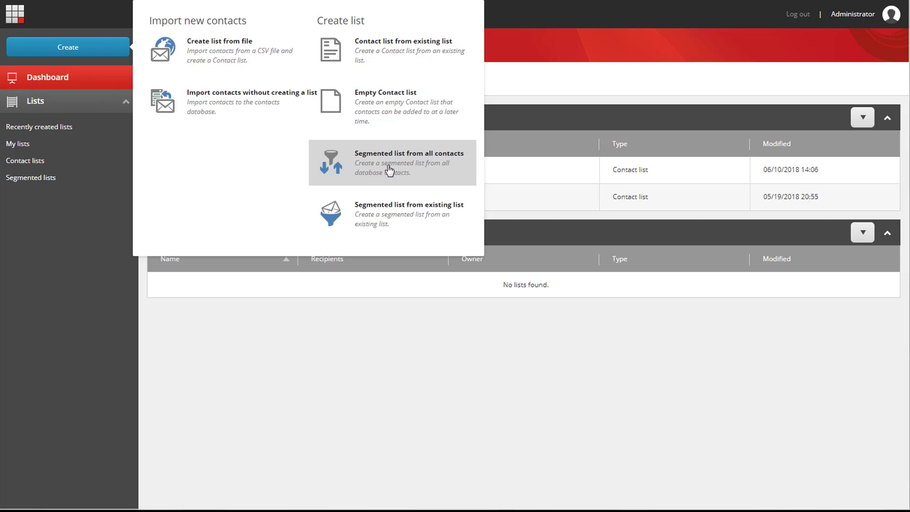
pyautogui.click(387, 210)
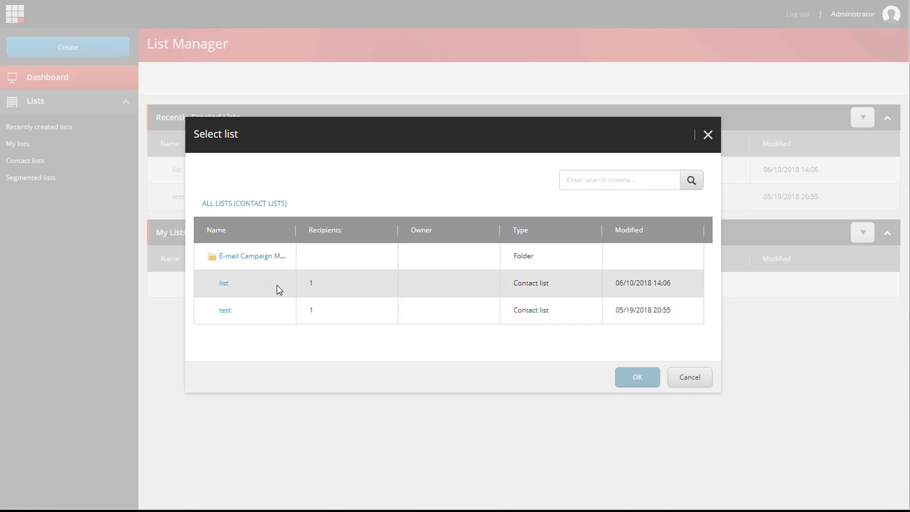
pyautogui.click(688, 379)
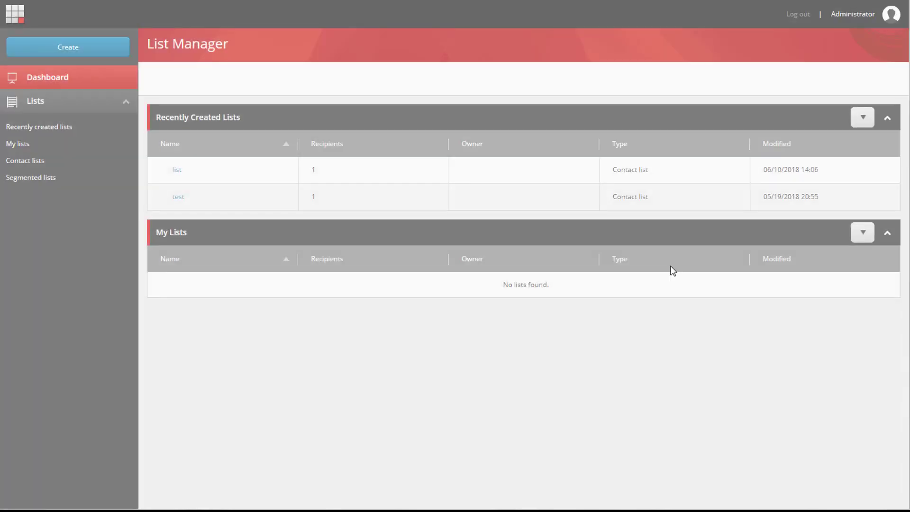
# Start a new segmented list from all contacts and add an empty rule to its Segmentation section
pyautogui.click(99, 53)
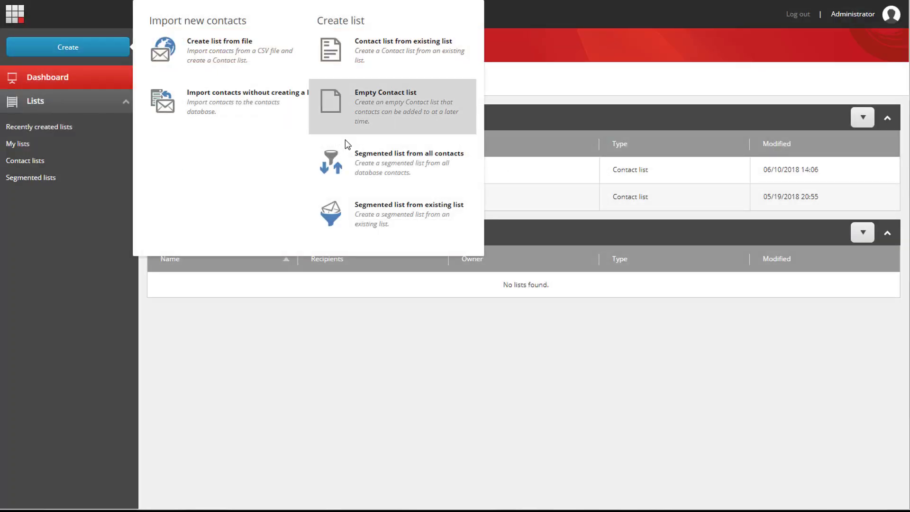
pyautogui.click(385, 166)
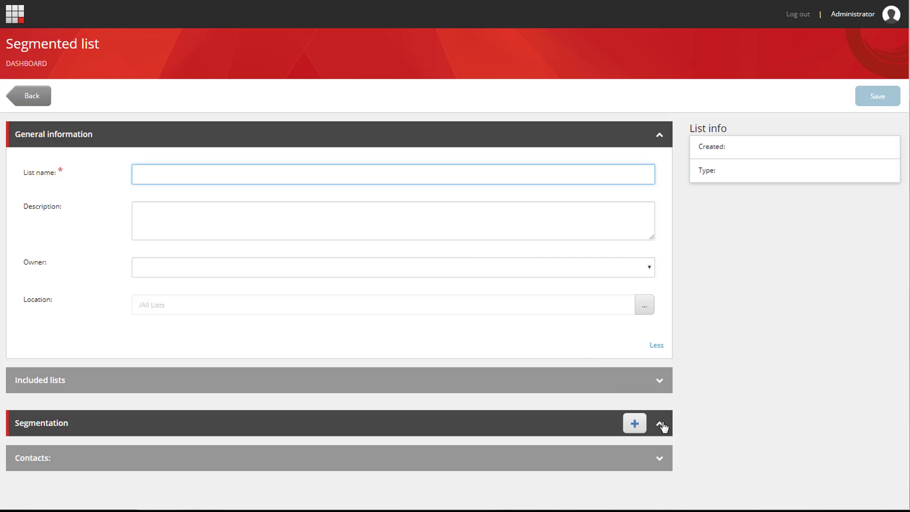
pyautogui.moveTo(471, 388)
pyautogui.moveTo(440, 381)
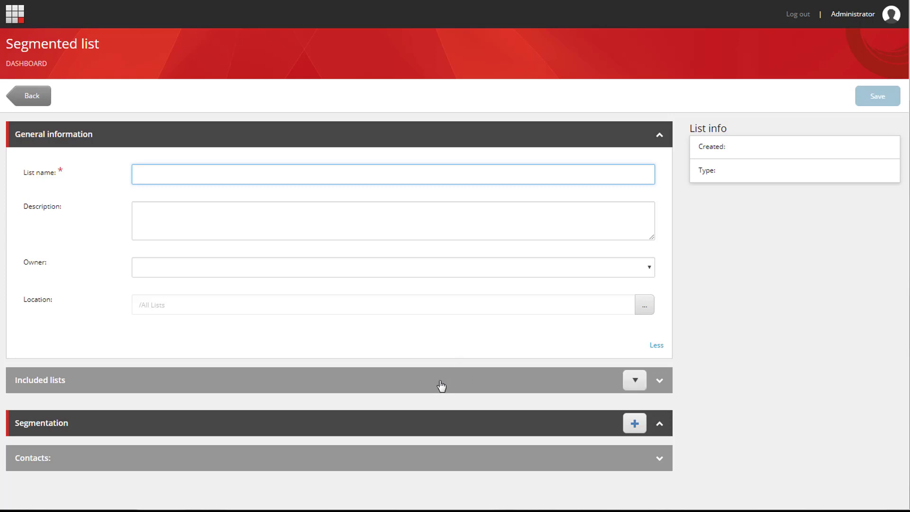
pyautogui.click(637, 421)
pyautogui.scroll(-1, 588, 421)
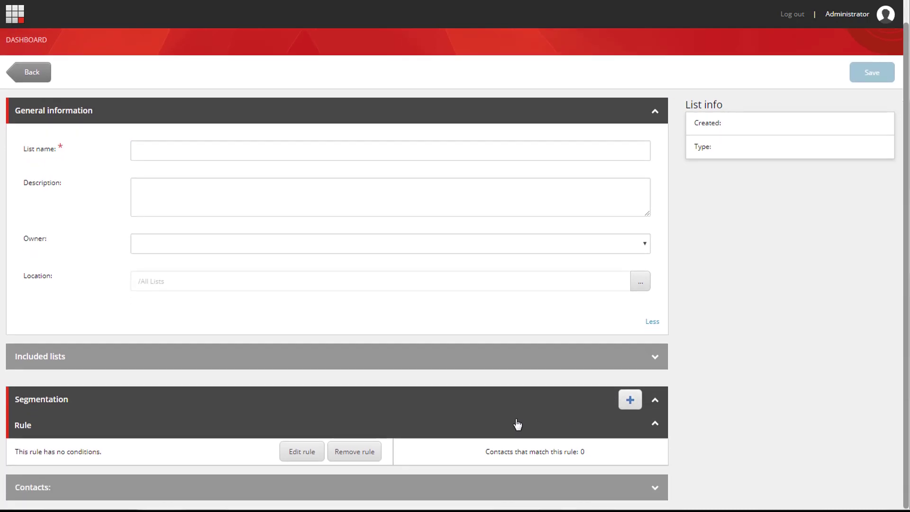
pyautogui.click(299, 452)
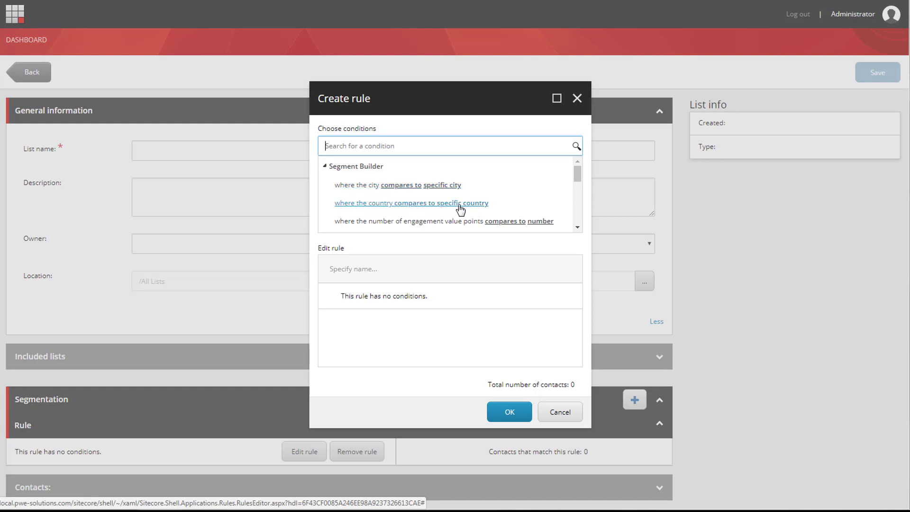
pyautogui.click(375, 205)
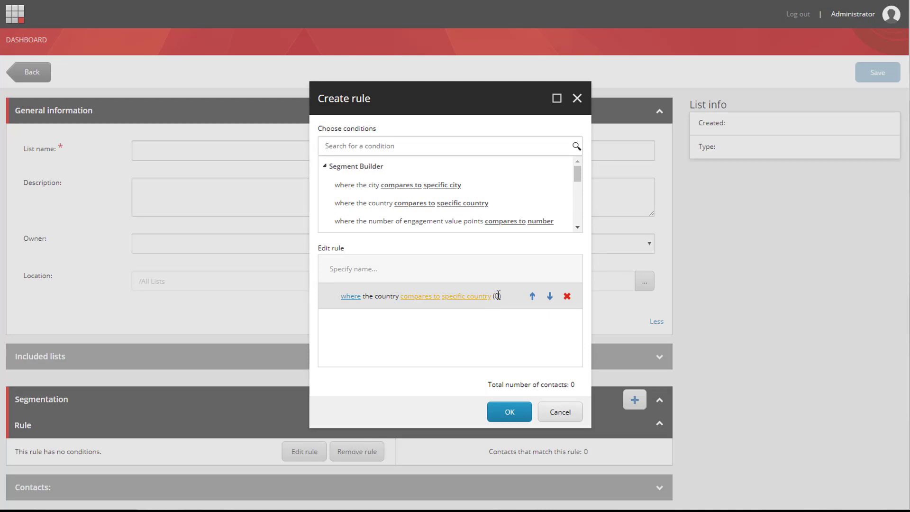
pyautogui.click(560, 417)
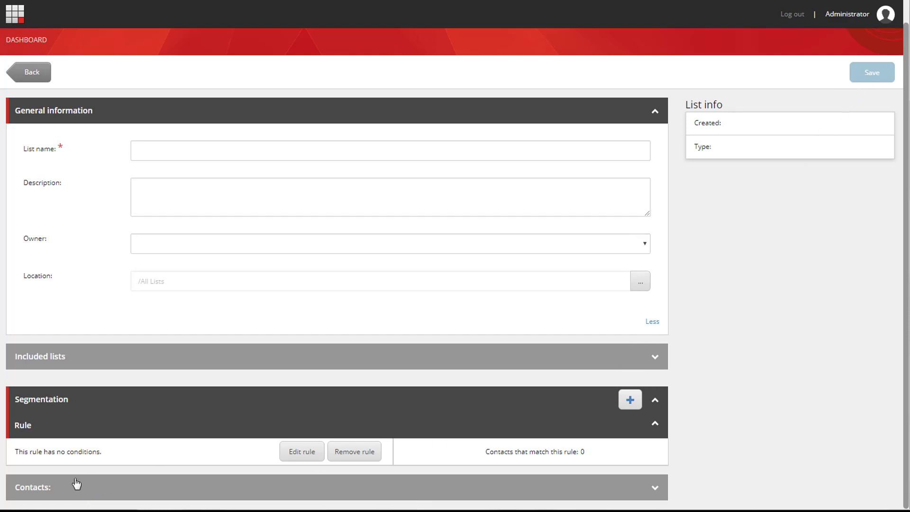
# Read the explanations of the Contacts section and of the contacts matching the segmentation rule
pyautogui.moveTo(72, 488)
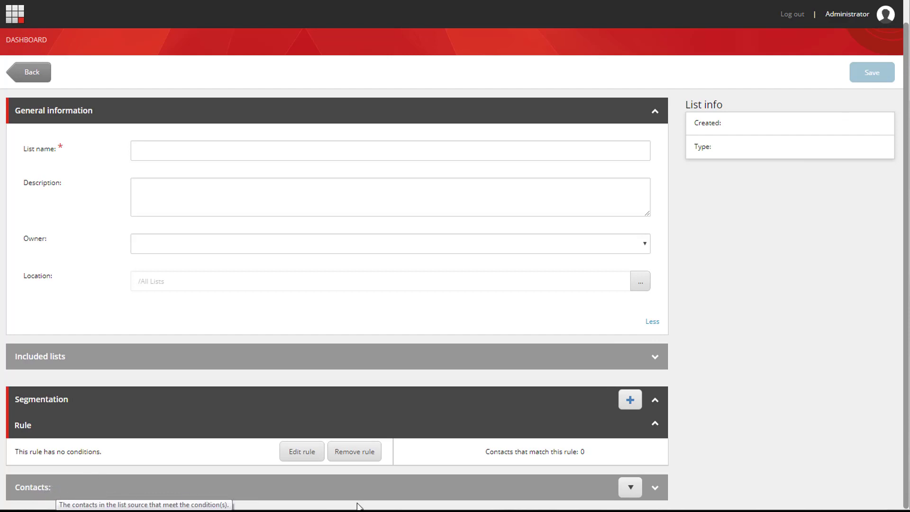
pyautogui.moveTo(581, 451)
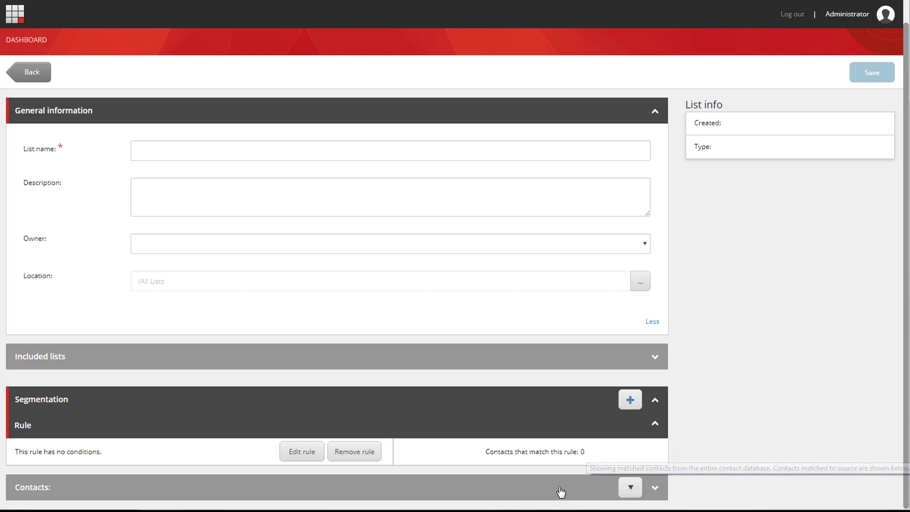
pyautogui.moveTo(554, 491)
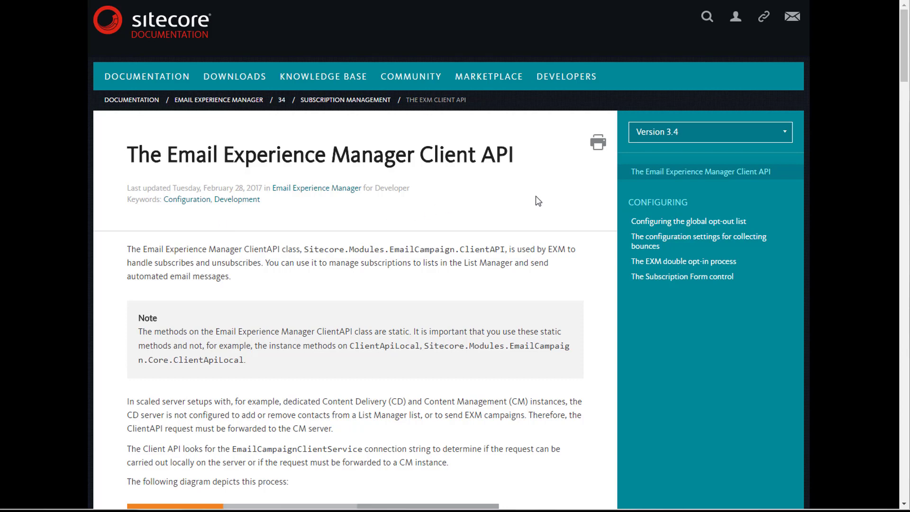
# Switch to the Email Experience Manager Client API documentation and review its available versions, request diagram, public methods and the TrySubscribe section
pyautogui.click(656, 140)
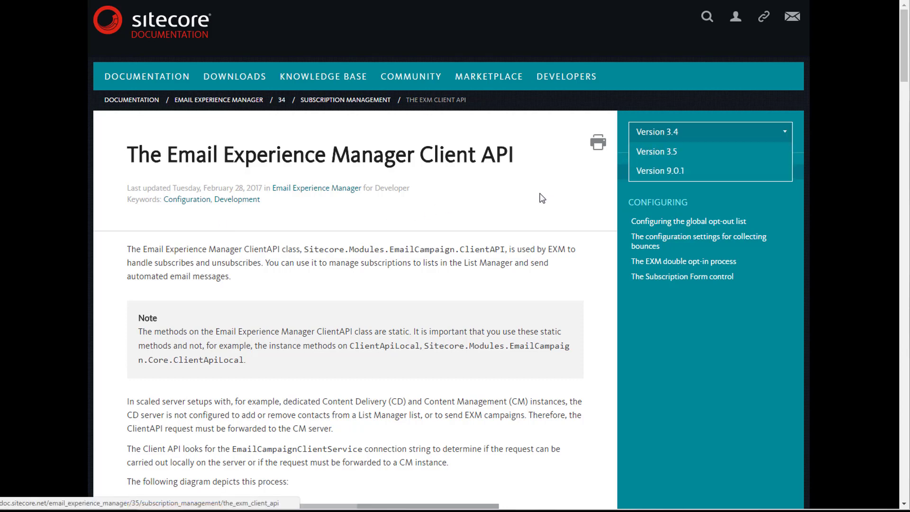
pyautogui.scroll(-5, 273, 237)
pyautogui.scroll(-3, 554, 297)
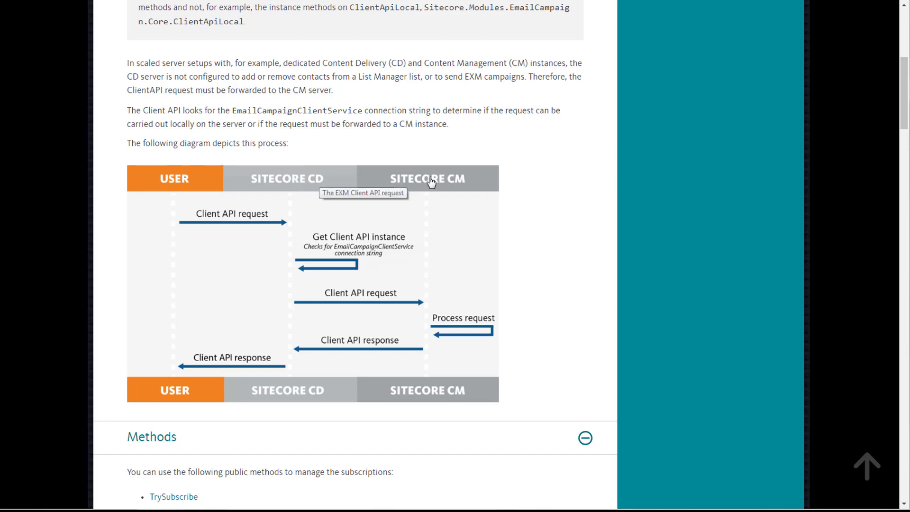
pyautogui.scroll(-6, 569, 232)
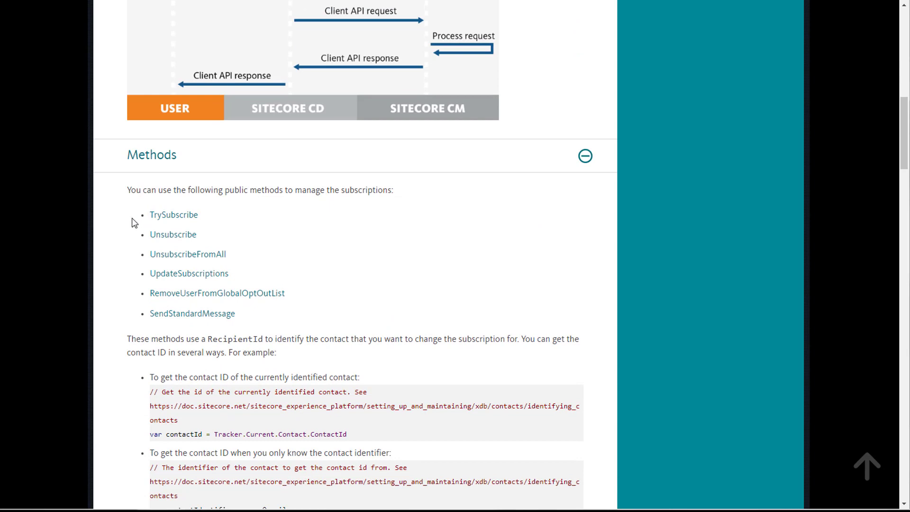
pyautogui.scroll(-1, 134, 226)
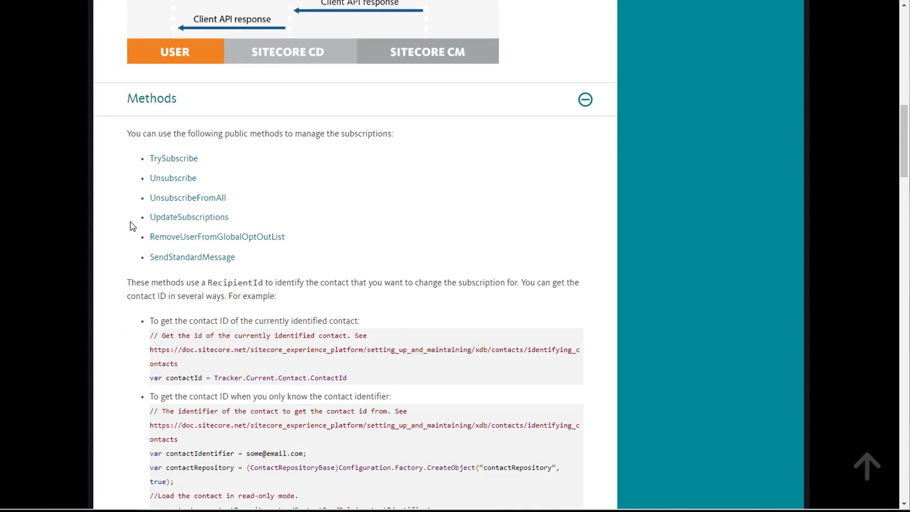
pyautogui.scroll(-4, 126, 229)
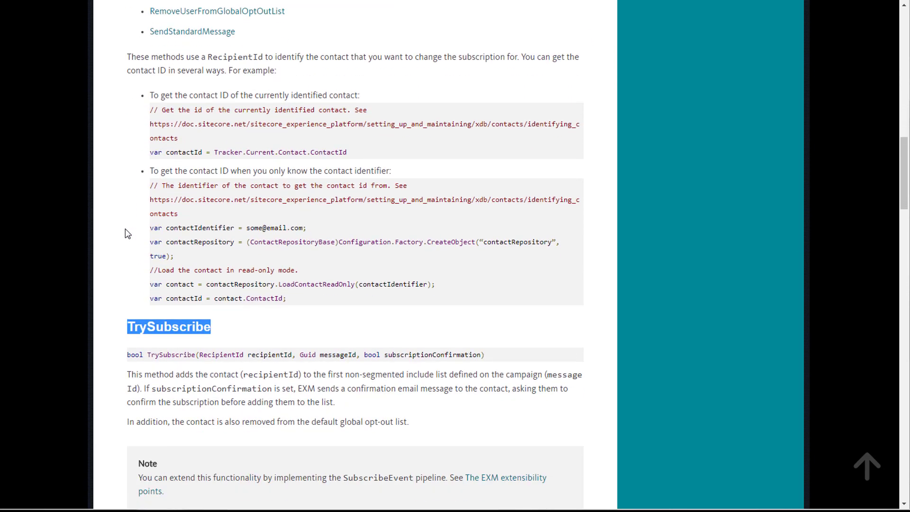
pyautogui.click(145, 327)
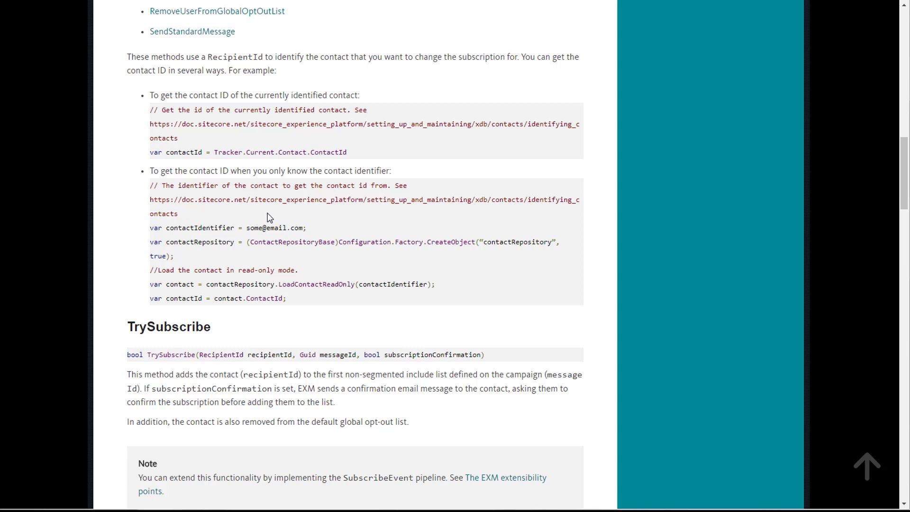
# Review the code for getting a contact ID from its identifier, and the TrySubscribe, Unsubscribe, UnsubscribeFromAll and UpdateSubscriptions method descriptions and examples
pyautogui.moveTo(246, 228); pyautogui.dragTo(304, 227)
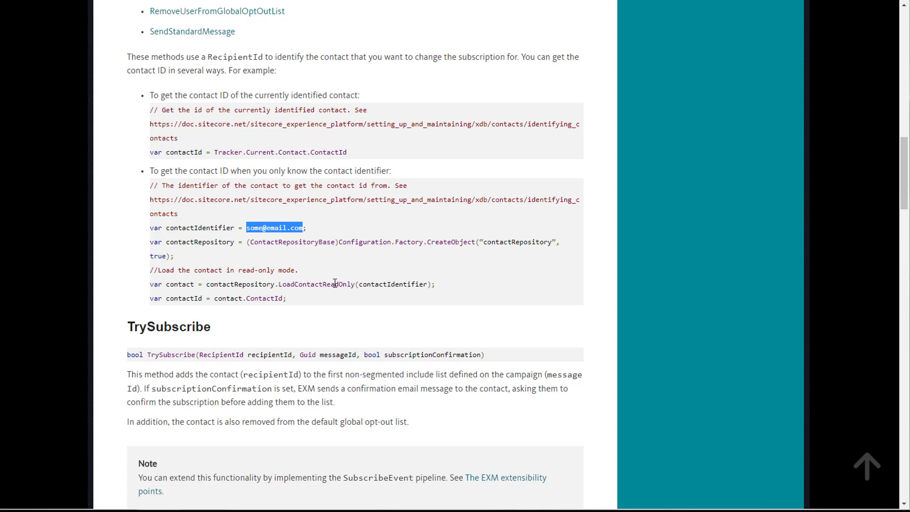
pyautogui.click(291, 282)
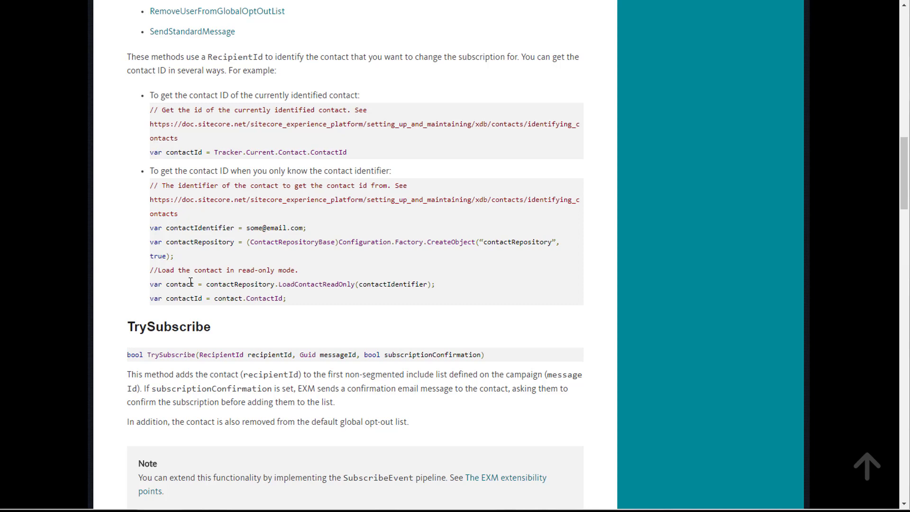
pyautogui.scroll(-1, 257, 302)
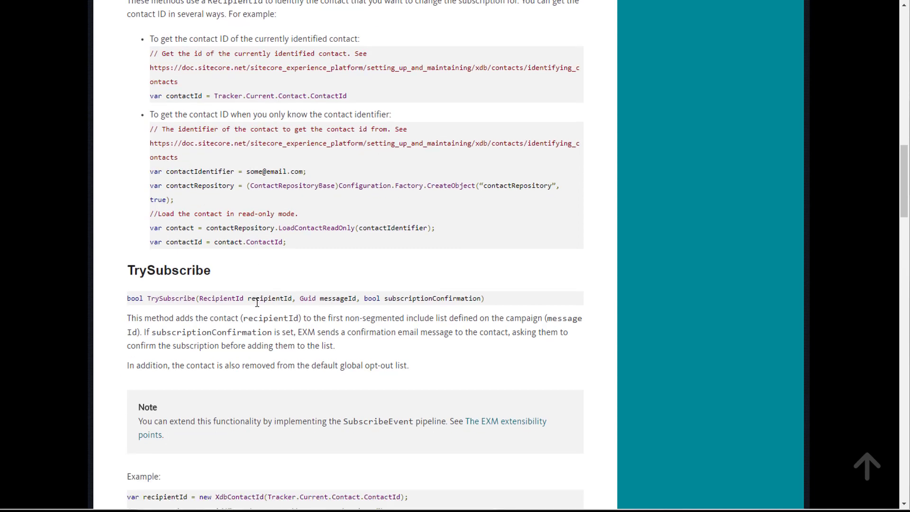
pyautogui.scroll(-6, 257, 302)
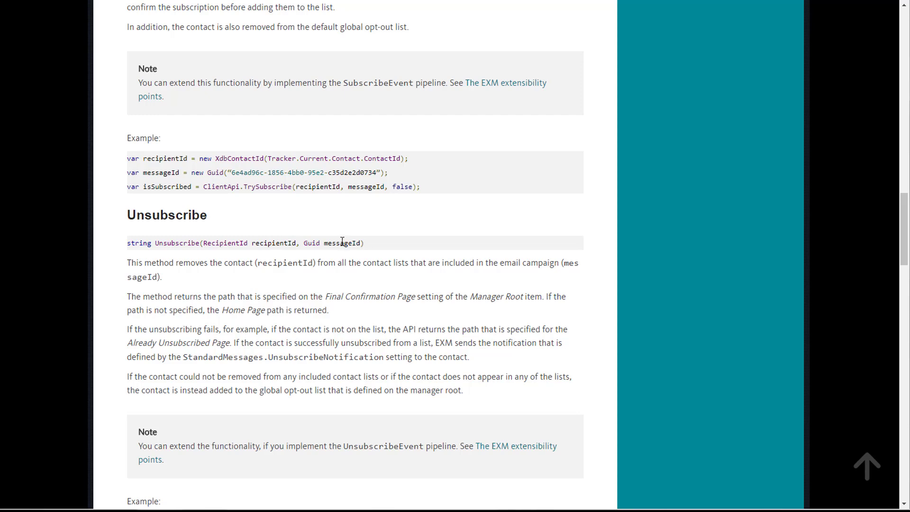
pyautogui.scroll(-14, 343, 241)
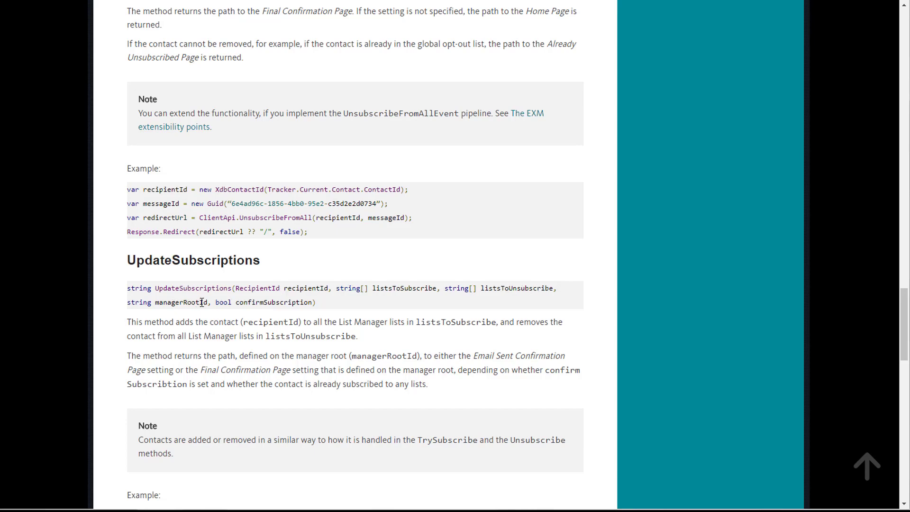
pyautogui.scroll(-3, 201, 302)
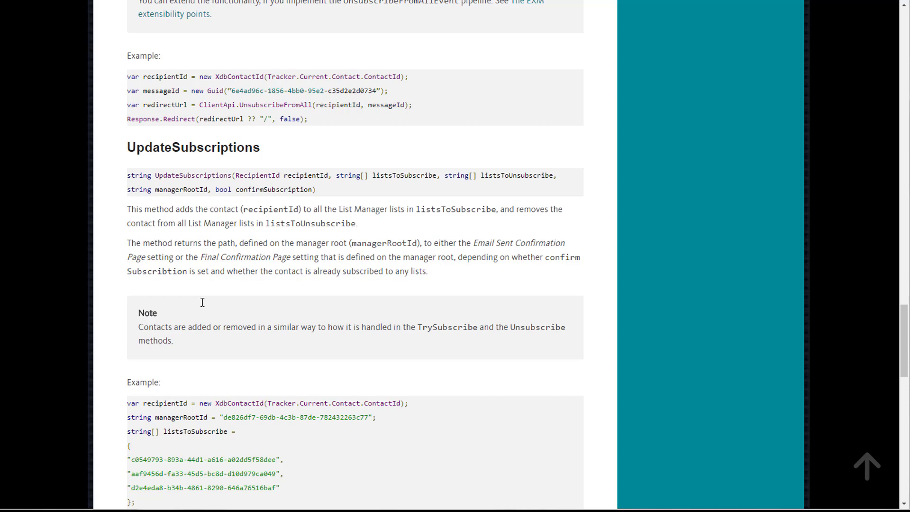
pyautogui.scroll(-4, 204, 299)
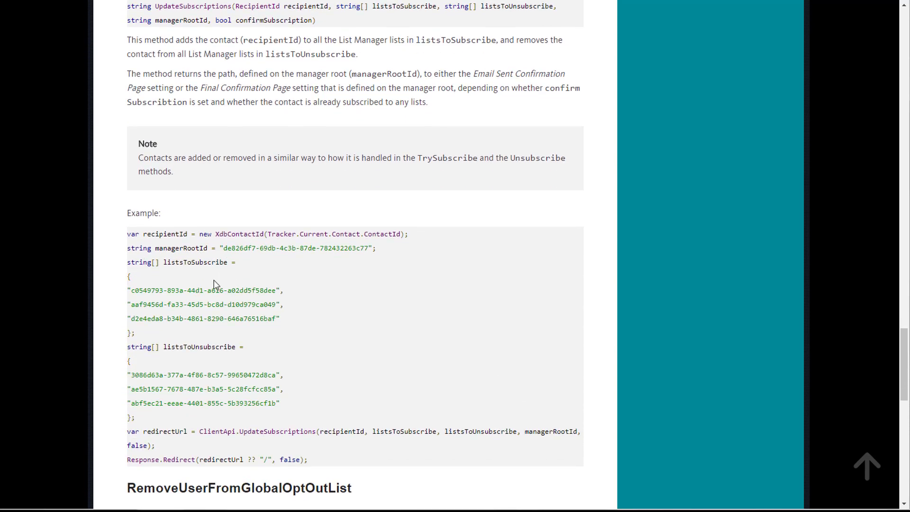
pyautogui.scroll(-1, 214, 283)
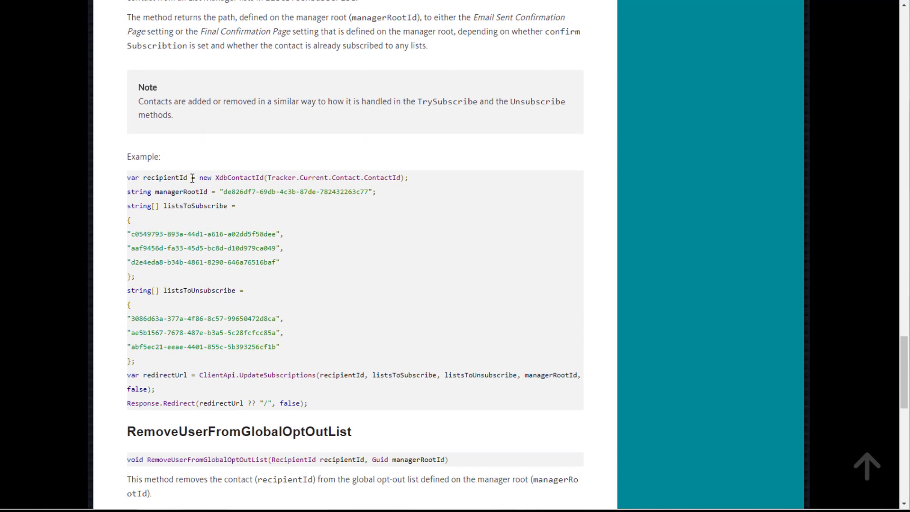